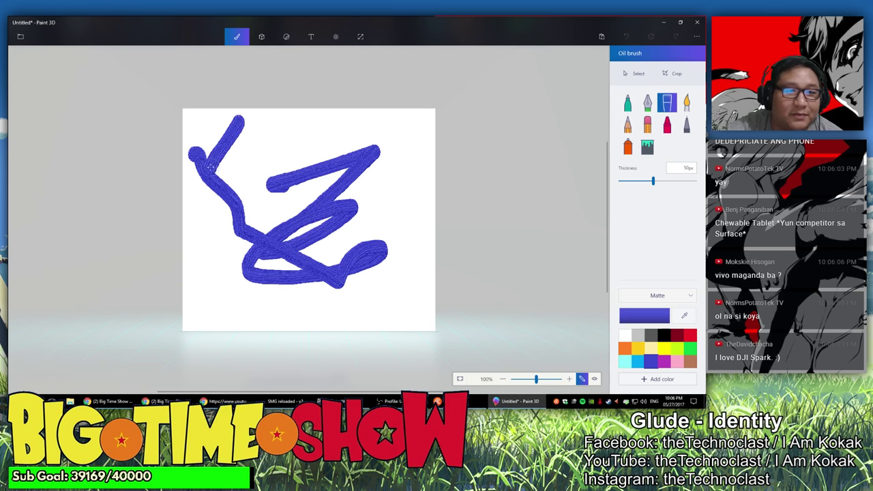
# - Add indigo strokes along the canvas's left and lower edges with the oil brush, plus crayon scribbles and thin pixel pen lines above
pyautogui.moveTo(195, 310)
pyautogui.mouseDown()
pyautogui.moveTo(330, 320)
pyautogui.moveTo(440, 300)
pyautogui.mouseUp()
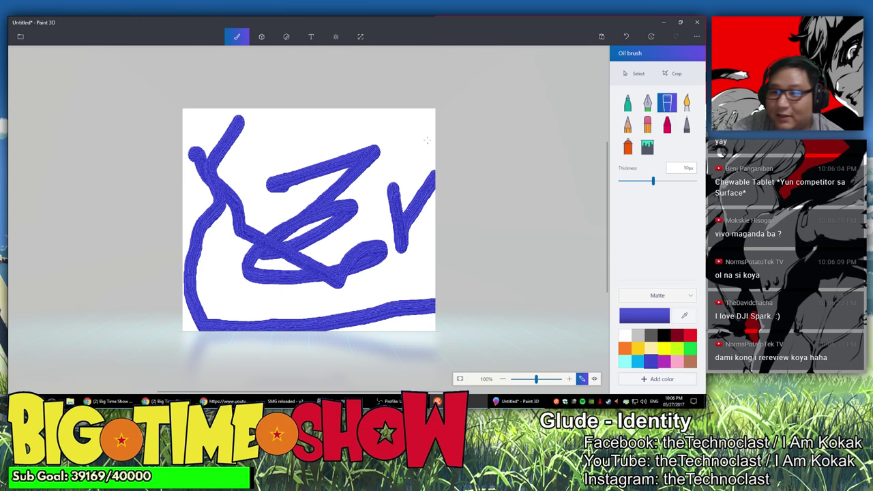
pyautogui.click(674, 125)
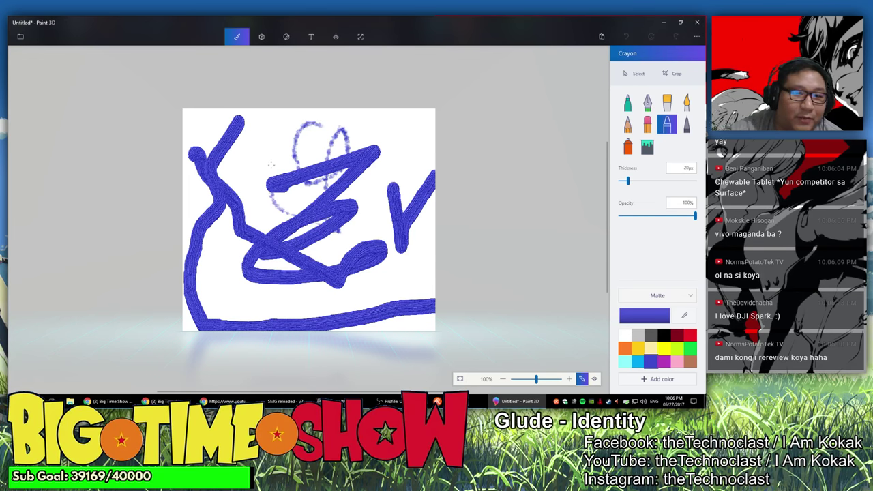
pyautogui.moveTo(271, 164)
pyautogui.mouseDown()
pyautogui.moveTo(253, 140)
pyautogui.moveTo(341, 140)
pyautogui.mouseUp()
pyautogui.click(686, 125)
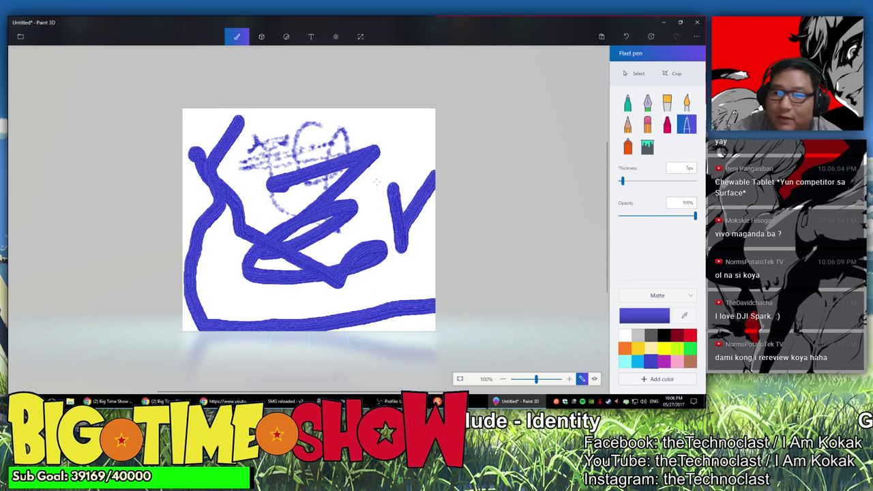
pyautogui.moveTo(399, 142); pyautogui.dragTo(369, 239)
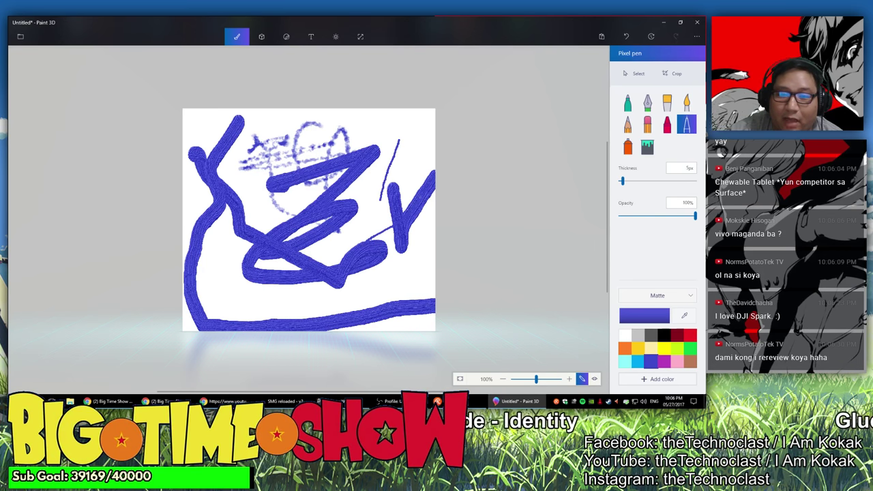
# - Scribble dense overlapping indigo strokes across the middle and upper left of the canvas with the 50px oil brush
pyautogui.click(667, 103)
pyautogui.moveTo(417, 137); pyautogui.dragTo(394, 202)
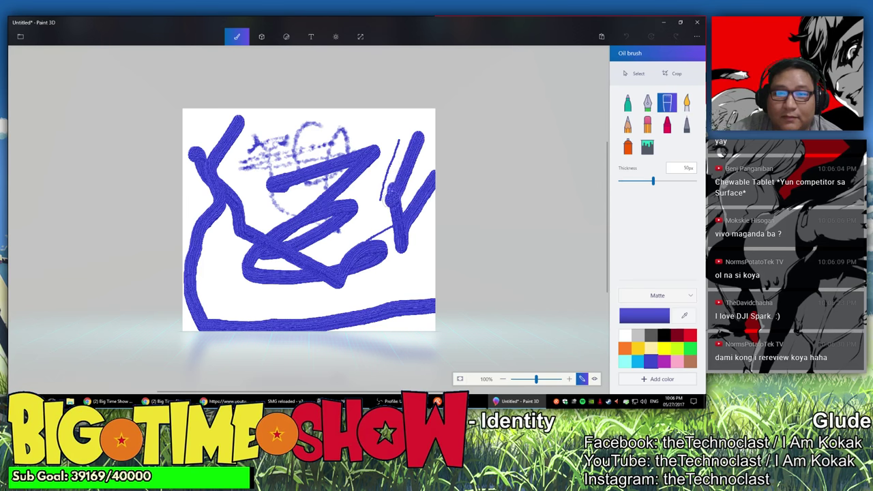
pyautogui.moveTo(342, 147)
pyautogui.mouseDown()
pyautogui.moveTo(204, 157)
pyautogui.moveTo(328, 137)
pyautogui.moveTo(198, 287)
pyautogui.mouseUp()
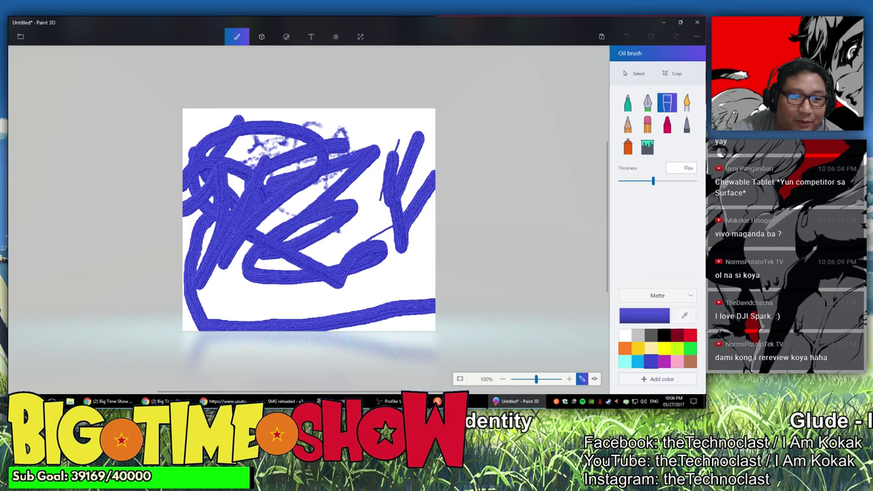
pyautogui.moveTo(341, 179); pyautogui.dragTo(259, 222)
pyautogui.moveTo(251, 268); pyautogui.dragTo(341, 277)
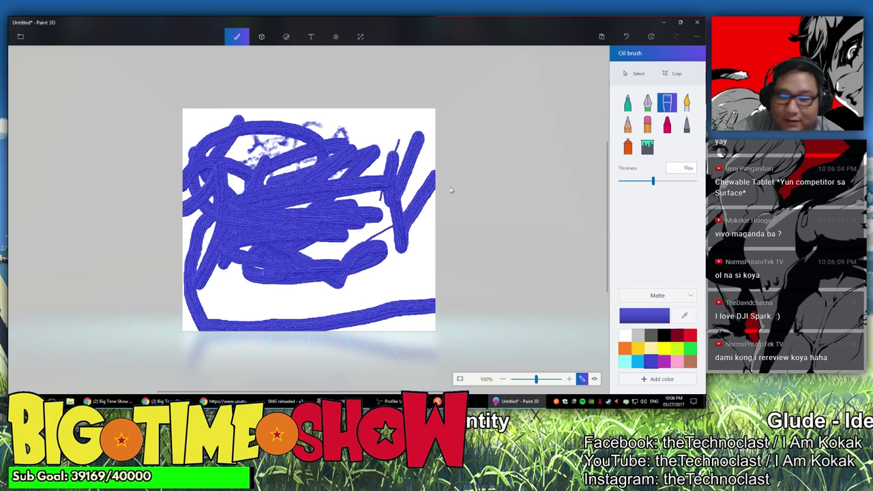
pyautogui.scroll(5, 323, 191)
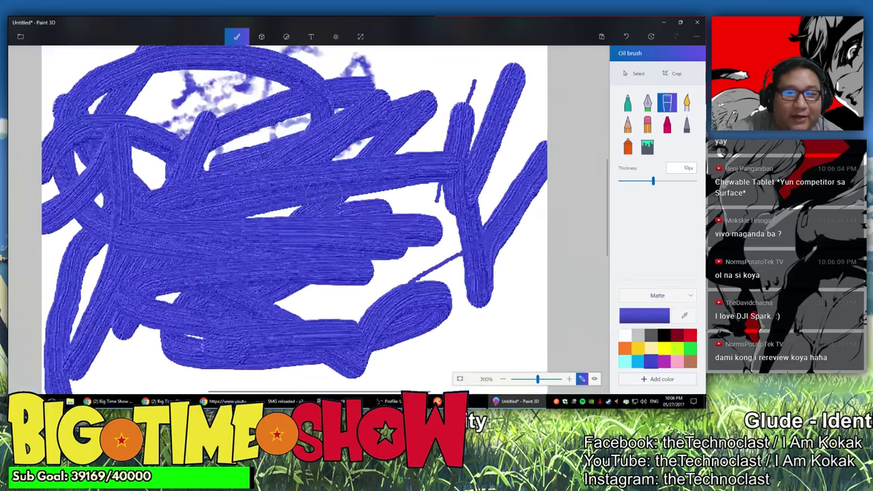
pyautogui.scroll(-5, 293, 218)
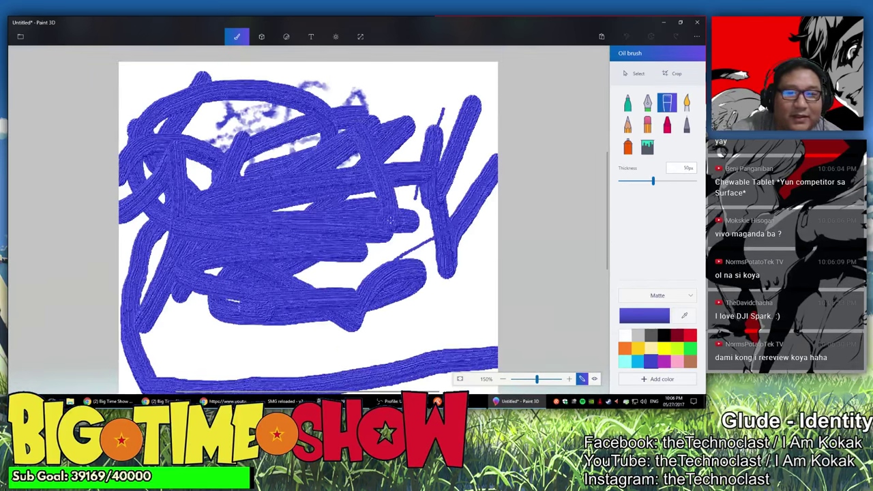
pyautogui.scroll(3, 533, 289)
pyautogui.scroll(-3, 532, 290)
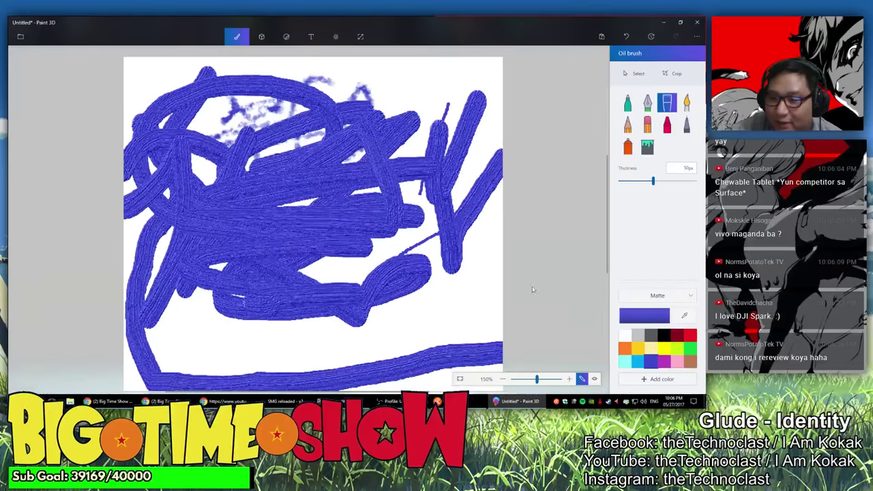
# - Paint a green oil brush blob over the drawing's right side and golden-yellow watercolor patches across its upper left
pyautogui.click(691, 348)
pyautogui.moveTo(430, 197)
pyautogui.mouseDown()
pyautogui.moveTo(478, 176)
pyautogui.moveTo(391, 205)
pyautogui.moveTo(449, 157)
pyautogui.moveTo(428, 150)
pyautogui.moveTo(468, 140)
pyautogui.moveTo(463, 133)
pyautogui.moveTo(368, 187)
pyautogui.moveTo(356, 167)
pyautogui.moveTo(399, 162)
pyautogui.moveTo(397, 212)
pyautogui.moveTo(401, 205)
pyautogui.moveTo(397, 160)
pyautogui.moveTo(382, 242)
pyautogui.mouseUp()
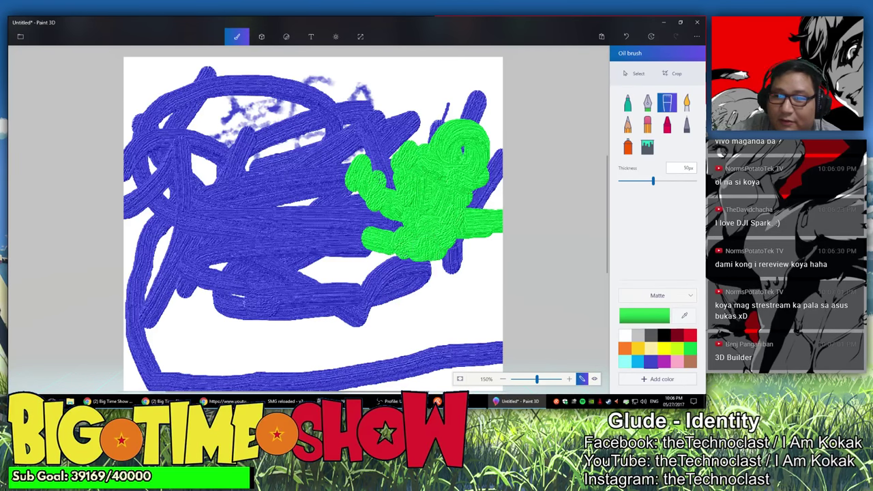
pyautogui.click(686, 101)
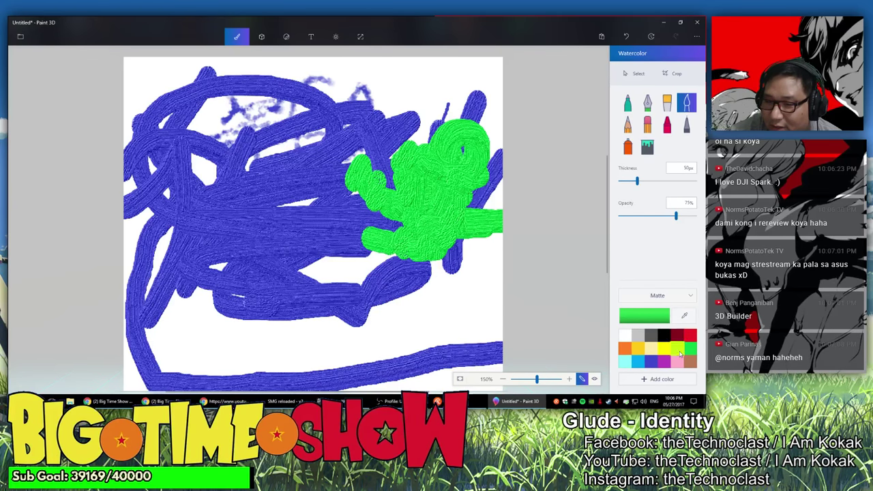
pyautogui.click(633, 350)
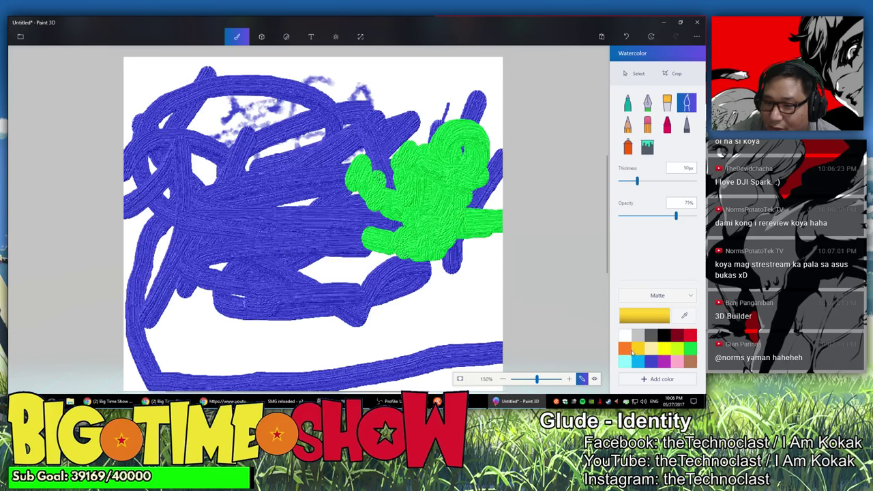
pyautogui.moveTo(286, 133)
pyautogui.mouseDown()
pyautogui.moveTo(205, 102)
pyautogui.moveTo(170, 78)
pyautogui.moveTo(136, 89)
pyautogui.mouseUp()
pyautogui.moveTo(218, 95)
pyautogui.mouseDown()
pyautogui.moveTo(266, 64)
pyautogui.moveTo(307, 123)
pyautogui.moveTo(260, 113)
pyautogui.mouseUp()
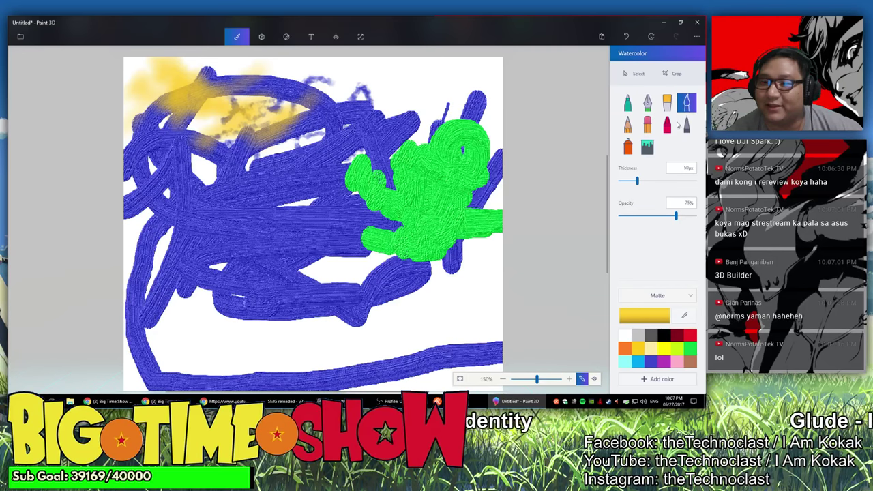
# - Erase a column-shaped area through the blue scribble with the 25px eraser and fill the connected white area golden yellow
pyautogui.click(648, 123)
pyautogui.click(300, 217)
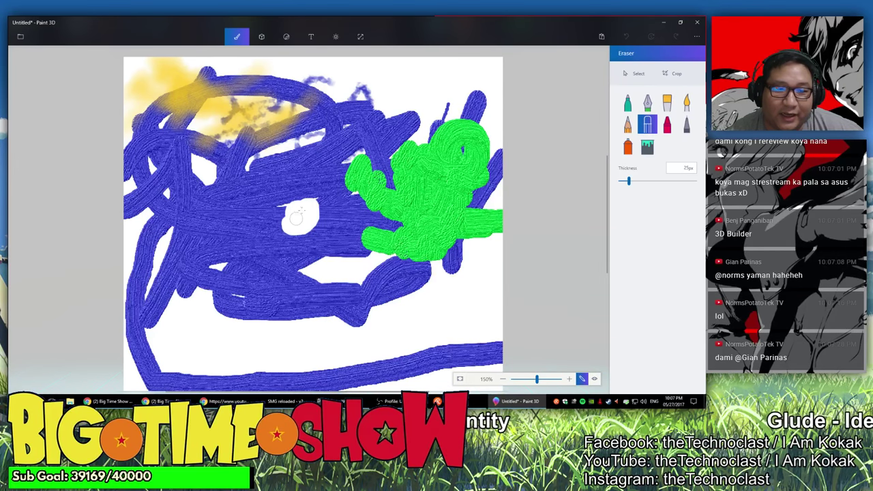
pyautogui.moveTo(297, 217)
pyautogui.mouseDown()
pyautogui.moveTo(322, 198)
pyautogui.moveTo(309, 176)
pyautogui.moveTo(314, 187)
pyautogui.moveTo(277, 224)
pyautogui.moveTo(304, 293)
pyautogui.moveTo(320, 272)
pyautogui.moveTo(324, 308)
pyautogui.moveTo(306, 279)
pyautogui.moveTo(331, 240)
pyautogui.mouseUp()
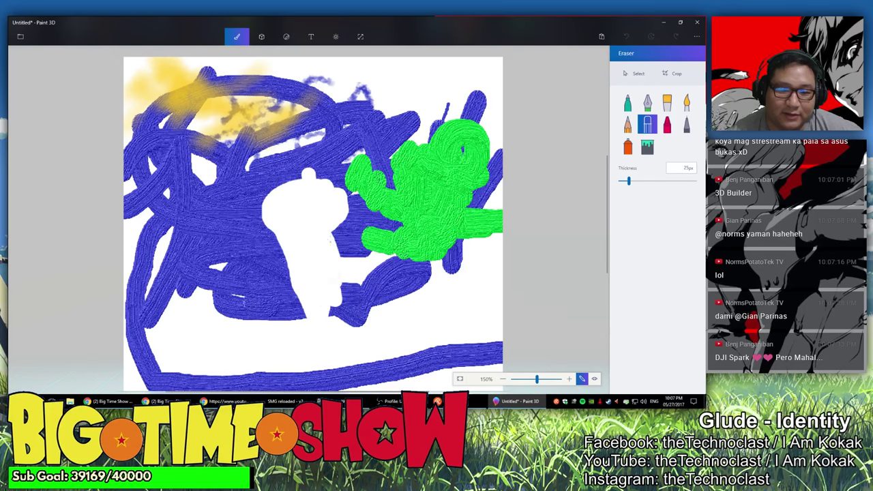
pyautogui.moveTo(334, 290); pyautogui.dragTo(344, 317)
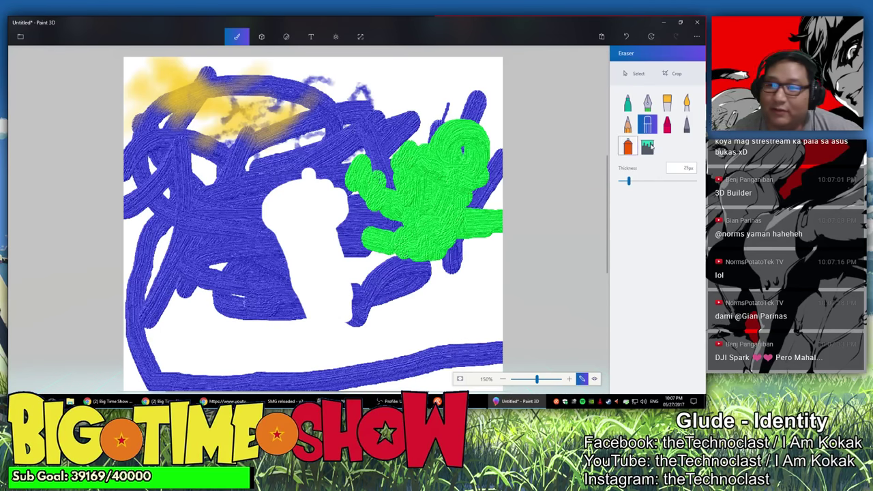
pyautogui.click(648, 146)
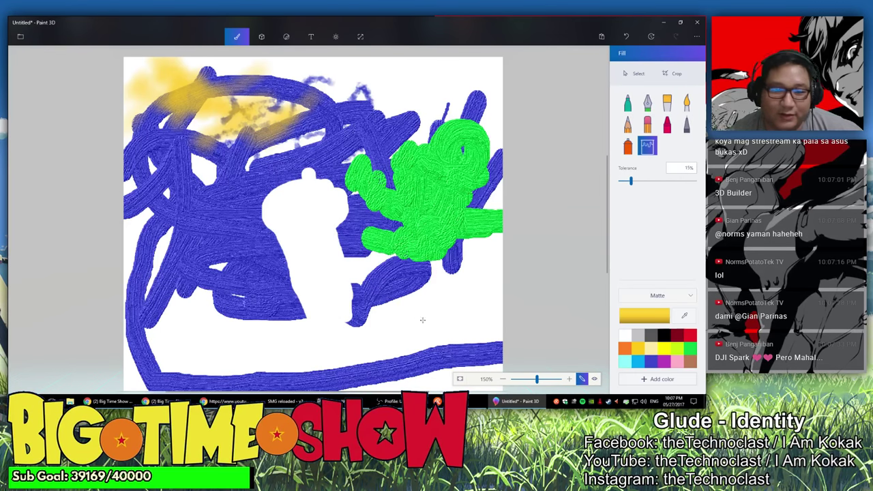
pyautogui.click(422, 320)
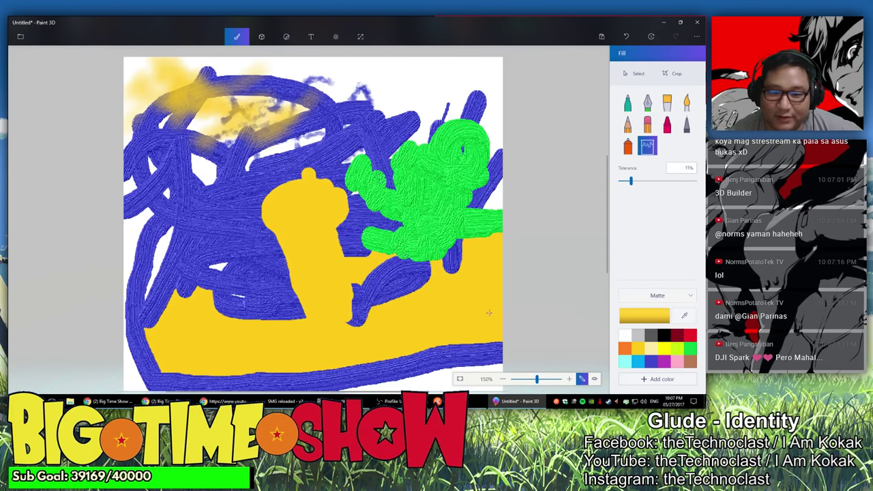
# - Erase the yellow column back to white, widening it into rounded areas at its top and base
pyautogui.click(647, 124)
pyautogui.moveTo(285, 191); pyautogui.dragTo(319, 317)
pyautogui.moveTo(319, 198)
pyautogui.mouseDown()
pyautogui.moveTo(341, 313)
pyautogui.moveTo(307, 334)
pyautogui.moveTo(292, 325)
pyautogui.moveTo(384, 339)
pyautogui.moveTo(279, 326)
pyautogui.mouseUp()
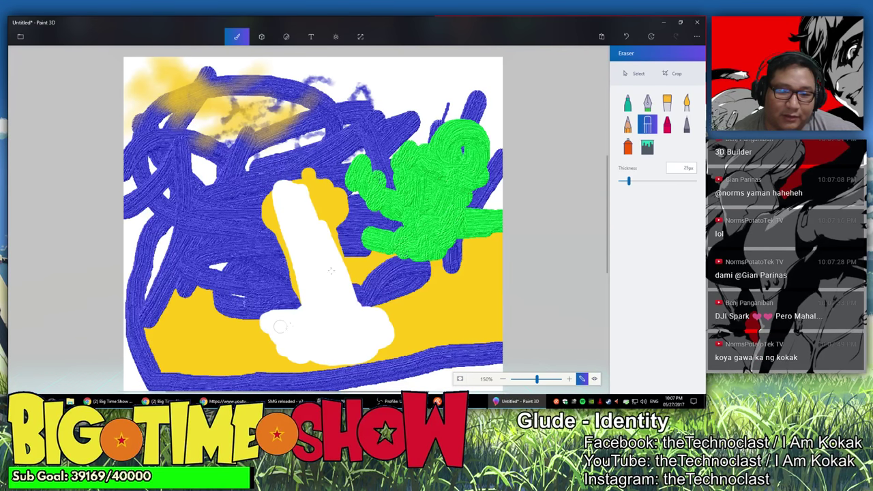
pyautogui.moveTo(287, 198); pyautogui.dragTo(326, 178)
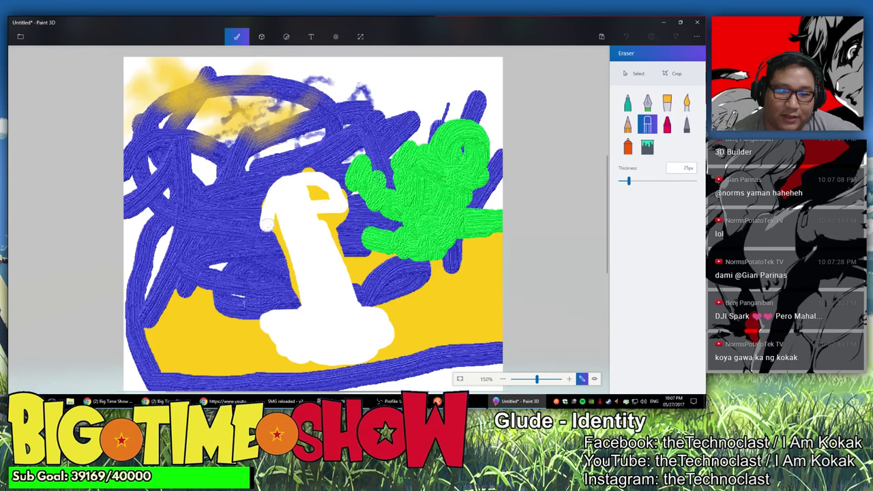
pyautogui.moveTo(266, 224)
pyautogui.mouseDown()
pyautogui.moveTo(351, 213)
pyautogui.moveTo(330, 190)
pyautogui.moveTo(260, 212)
pyautogui.moveTo(308, 217)
pyautogui.moveTo(300, 208)
pyautogui.moveTo(323, 198)
pyautogui.moveTo(338, 220)
pyautogui.mouseUp()
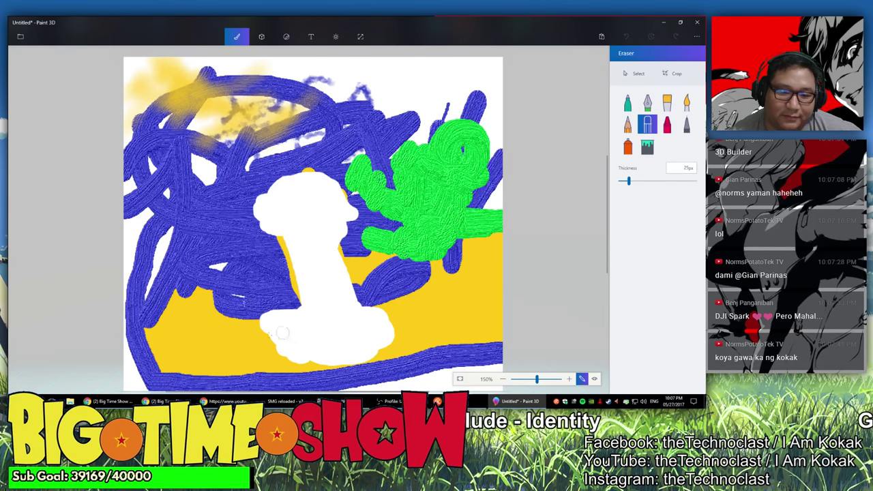
pyautogui.moveTo(281, 333)
pyautogui.mouseDown()
pyautogui.moveTo(252, 374)
pyautogui.moveTo(300, 376)
pyautogui.moveTo(389, 337)
pyautogui.moveTo(406, 352)
pyautogui.mouseUp()
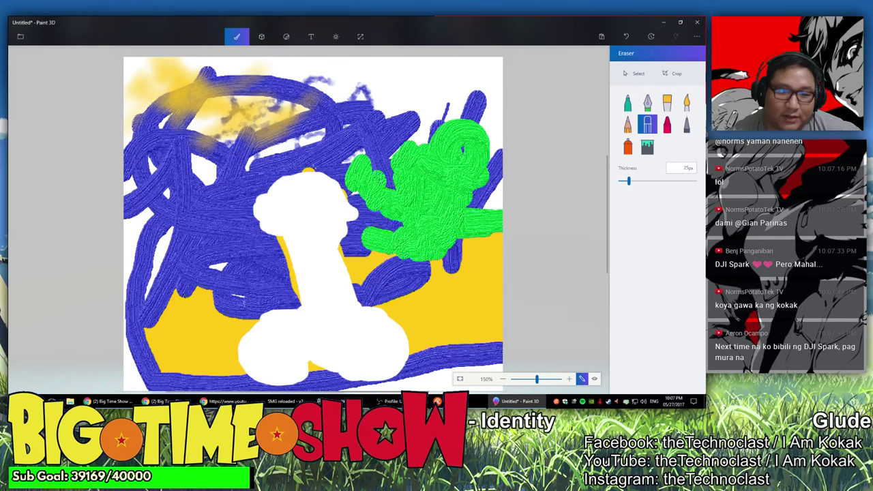
# - Erase short white dashes across the upper blue scribbles and the green blob
pyautogui.moveTo(242, 130); pyautogui.dragTo(297, 144)
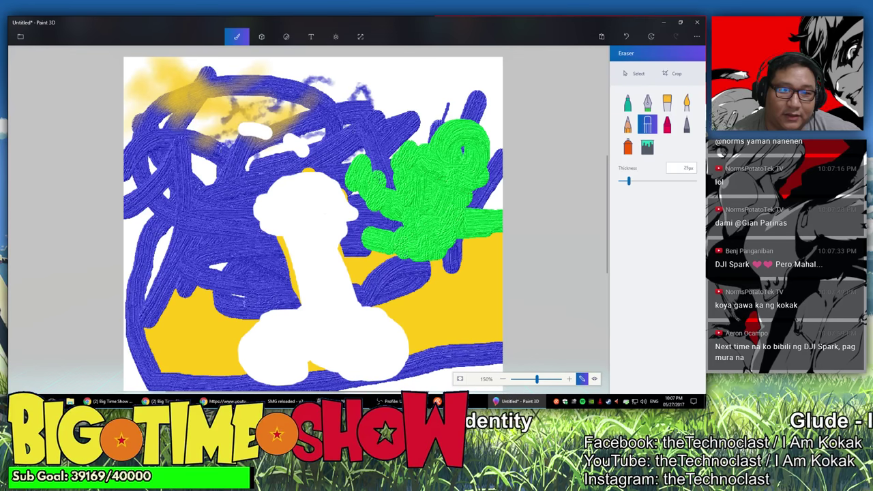
pyautogui.moveTo(205, 146)
pyautogui.mouseDown()
pyautogui.moveTo(174, 181)
pyautogui.moveTo(129, 194)
pyautogui.mouseUp()
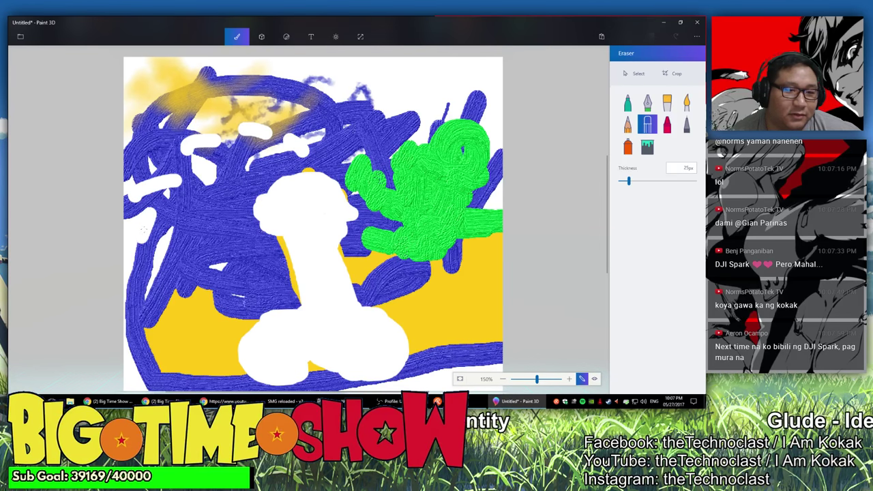
pyautogui.click(176, 123)
pyautogui.moveTo(283, 99); pyautogui.dragTo(301, 119)
pyautogui.moveTo(358, 99); pyautogui.dragTo(331, 126)
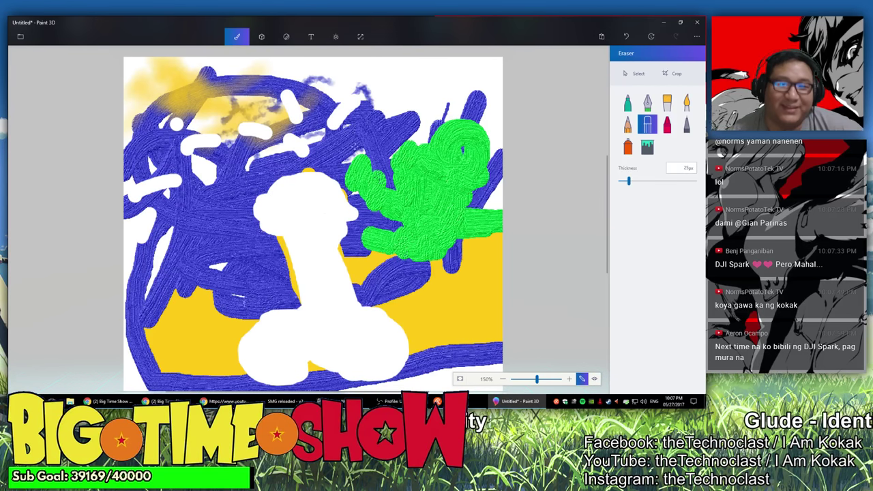
pyautogui.moveTo(460, 180); pyautogui.dragTo(375, 169)
pyautogui.moveTo(488, 142); pyautogui.dragTo(446, 153)
pyautogui.moveTo(474, 96); pyautogui.dragTo(467, 109)
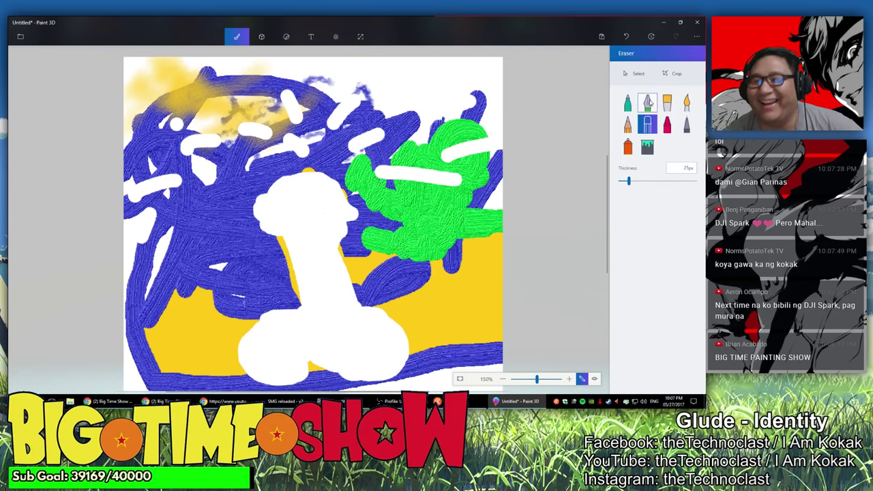
# - Draw golden-yellow pencil lines radiating from the white shape's top and spray black shading over its rounded base
pyautogui.click(628, 124)
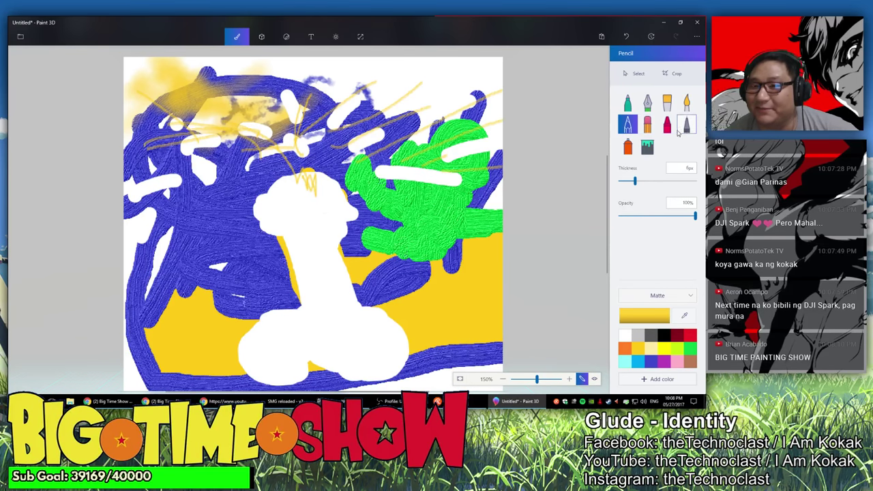
pyautogui.click(628, 145)
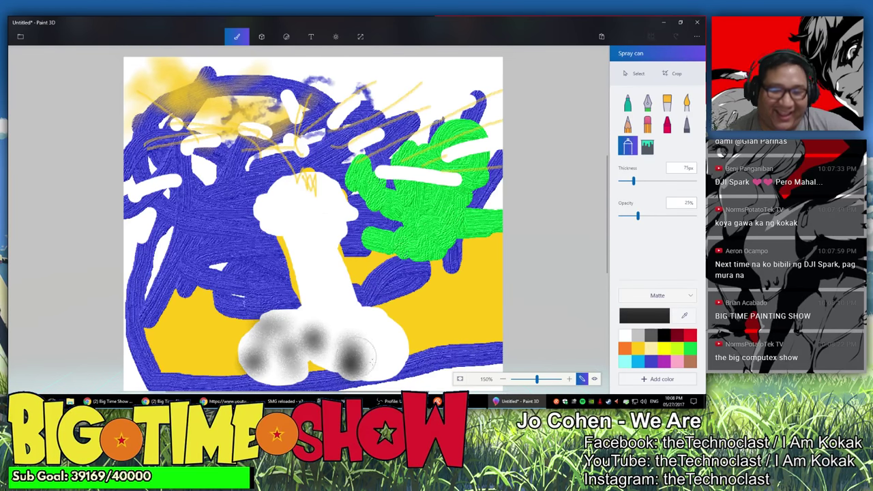
pyautogui.moveTo(356, 354); pyautogui.dragTo(393, 336)
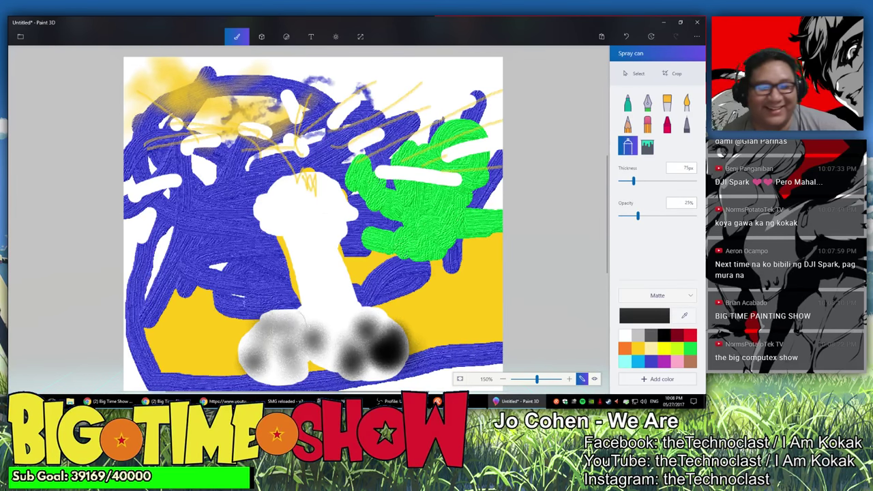
pyautogui.moveTo(298, 363)
pyautogui.mouseDown()
pyautogui.moveTo(310, 331)
pyautogui.moveTo(272, 344)
pyautogui.moveTo(326, 377)
pyautogui.mouseUp()
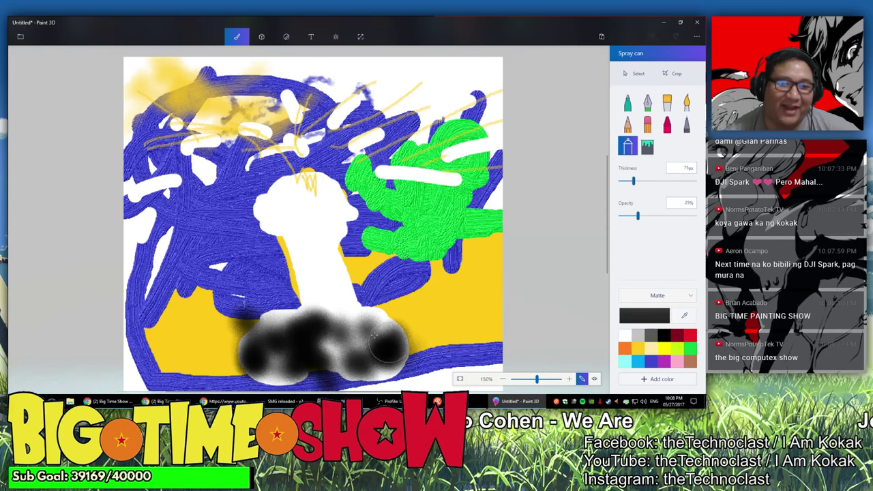
pyautogui.scroll(-5, 466, 231)
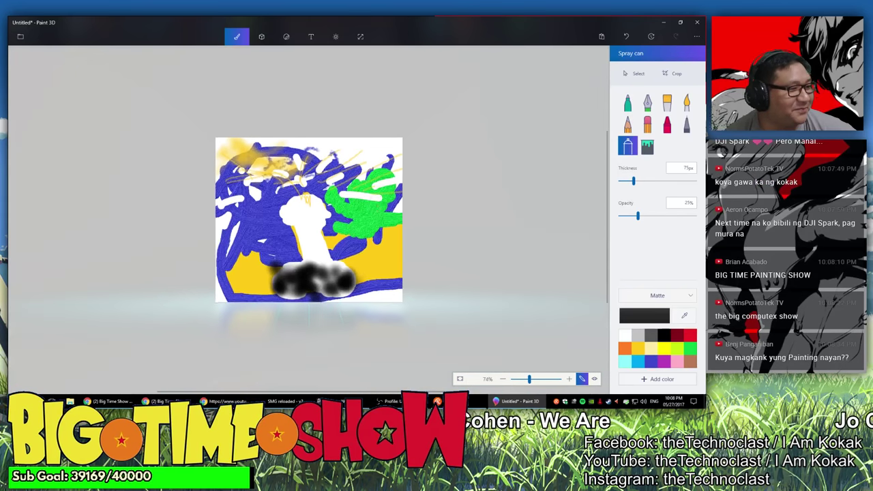
pyautogui.scroll(3, 466, 231)
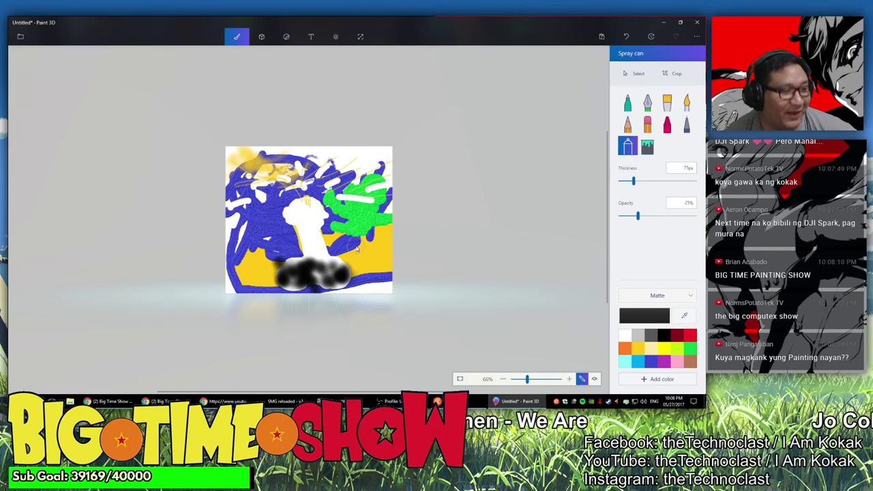
pyautogui.scroll(2, 467, 262)
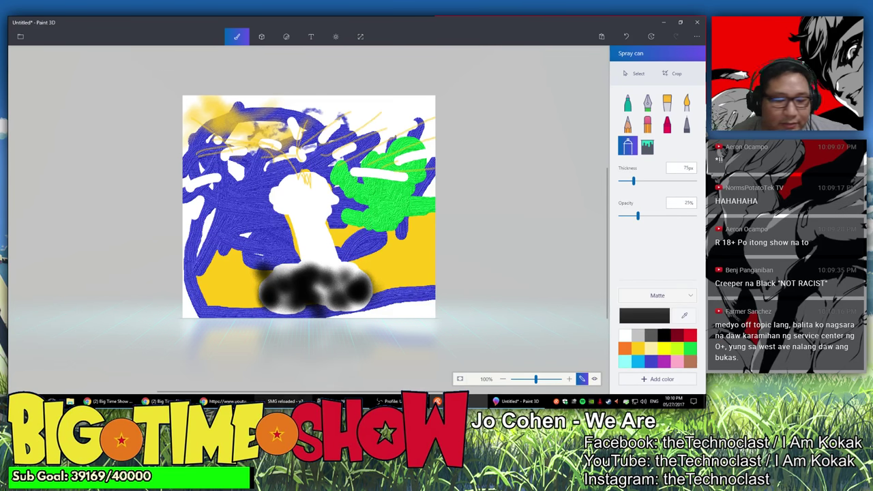
# - Switch to the Chrome browser window and open a new tab
pyautogui.click(164, 401)
pyautogui.click(301, 21)
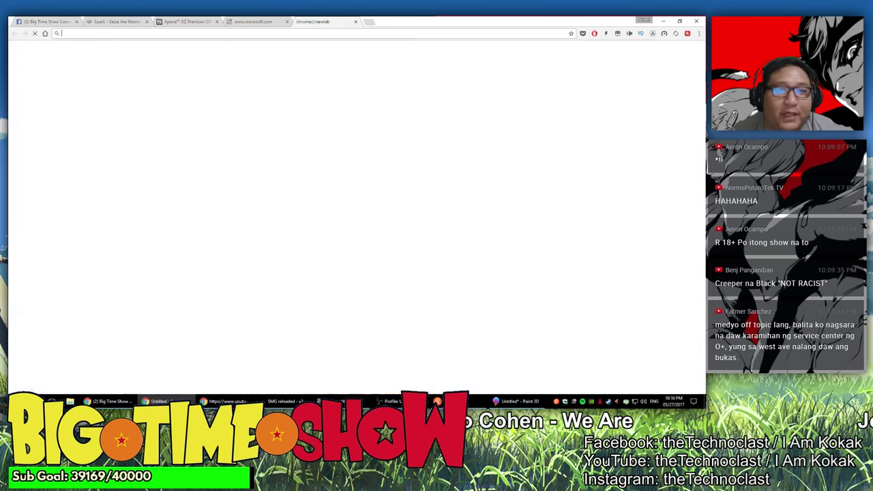
# - Search the web for "asus computex" and open the Trusted Reviews article on Computex 2017 Taipei
pyautogui.write('asus comput')
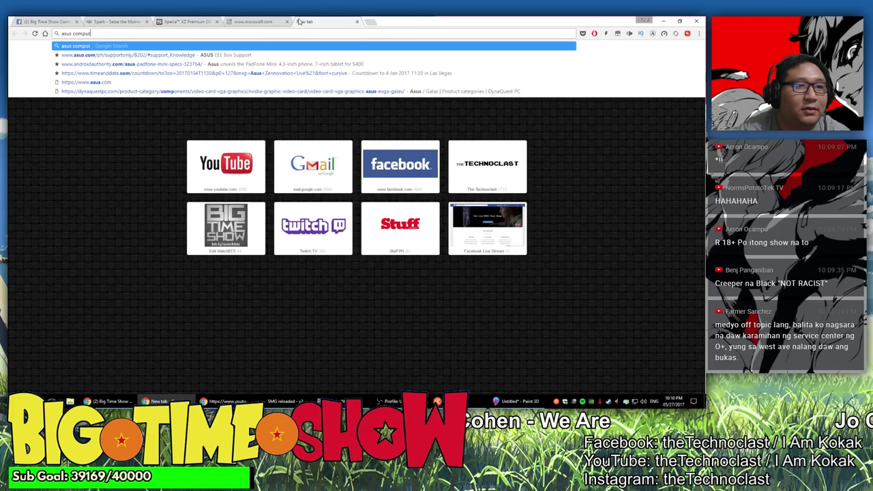
pyautogui.write('ex')
pyautogui.press('Return')
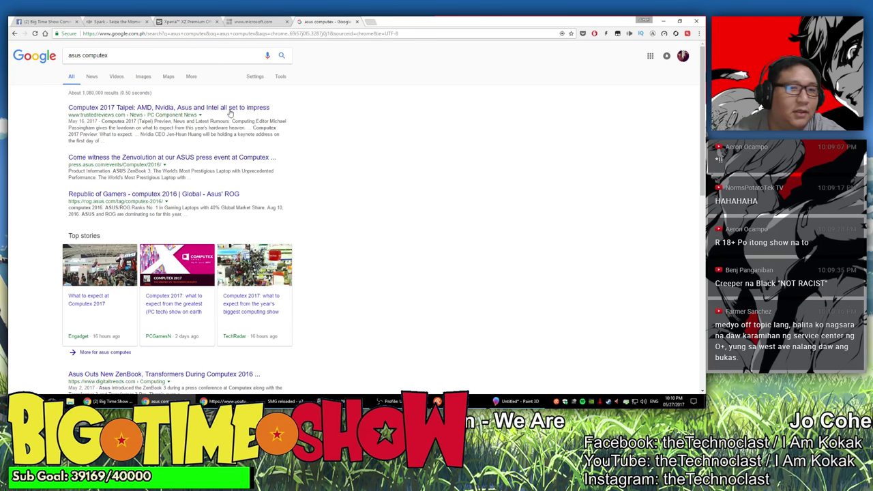
pyautogui.click(230, 109)
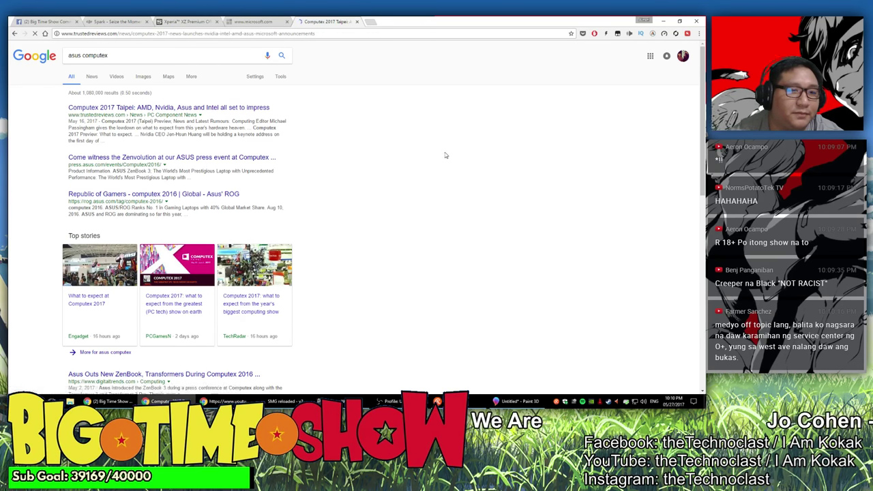
# - Read through the Computex 2017 preview, covering the sections on Nvidia, AMD, Intel, Acer, Asus, Microsoft and other themes
pyautogui.scroll(-5, 613, 144)
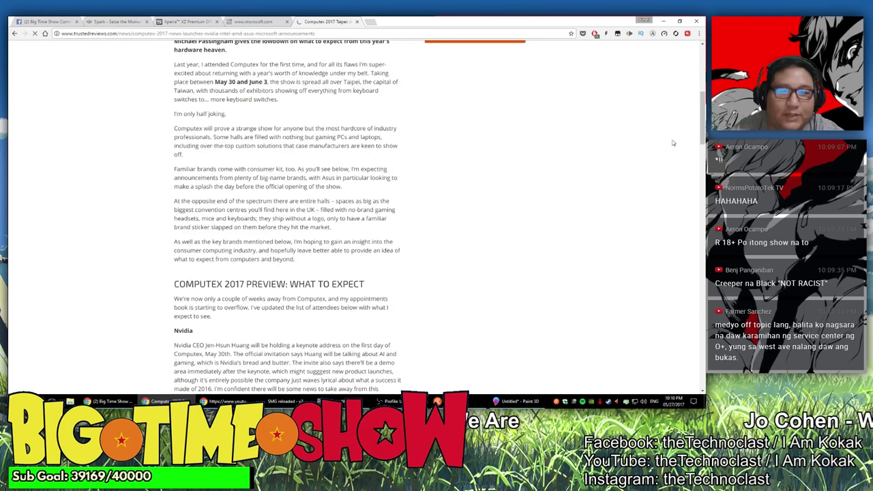
pyautogui.scroll(-6, 671, 142)
pyautogui.scroll(6, 666, 143)
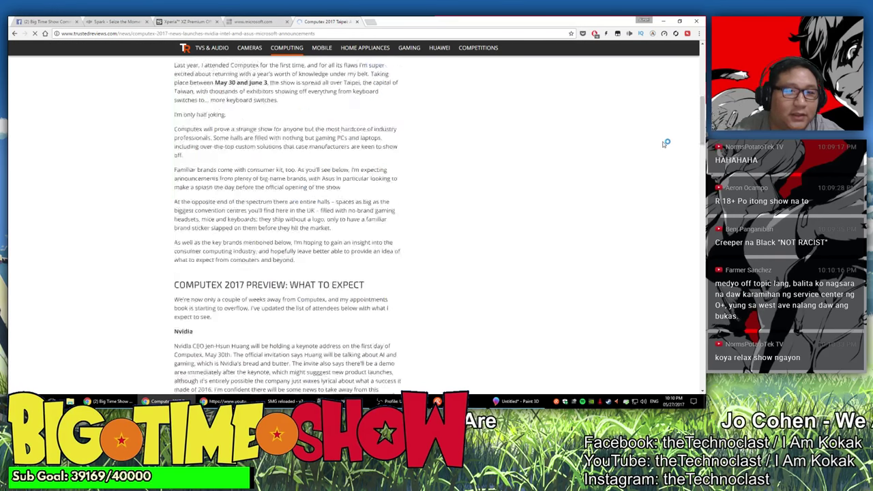
pyautogui.scroll(5, 665, 143)
pyautogui.scroll(-7, 614, 123)
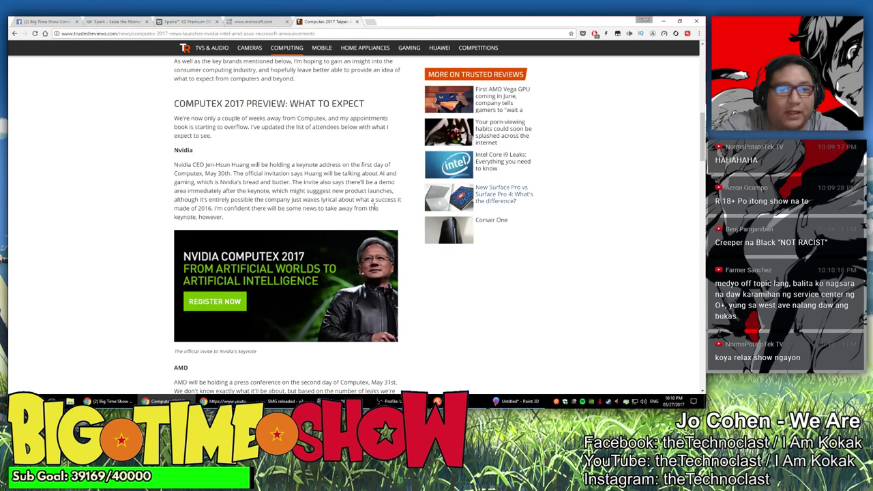
pyautogui.moveTo(225, 164); pyautogui.dragTo(333, 211)
pyautogui.click(333, 211)
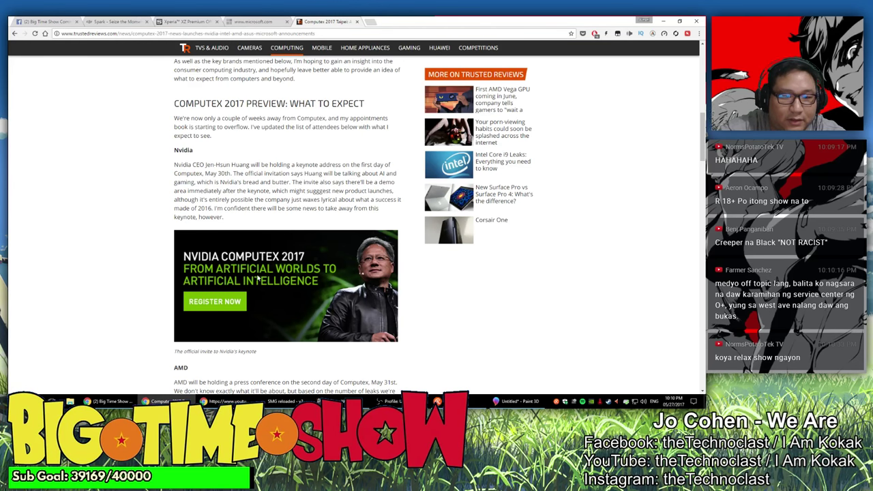
pyautogui.scroll(-4, 112, 263)
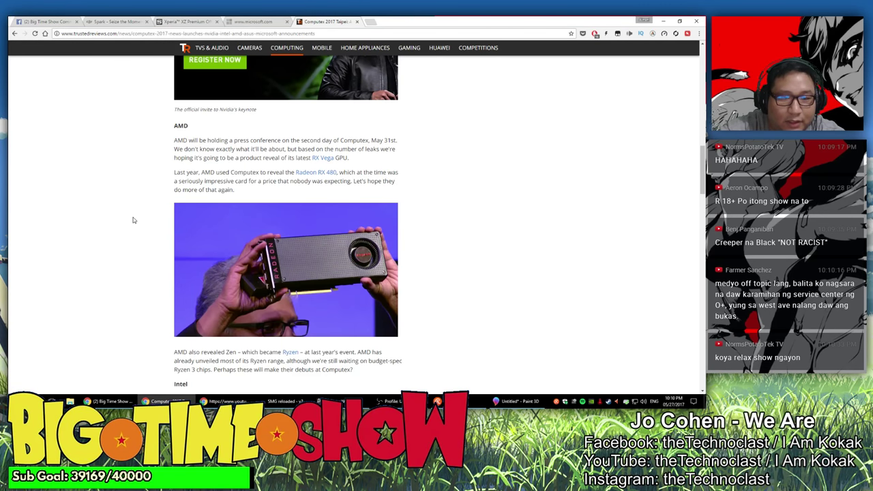
pyautogui.scroll(-5, 498, 140)
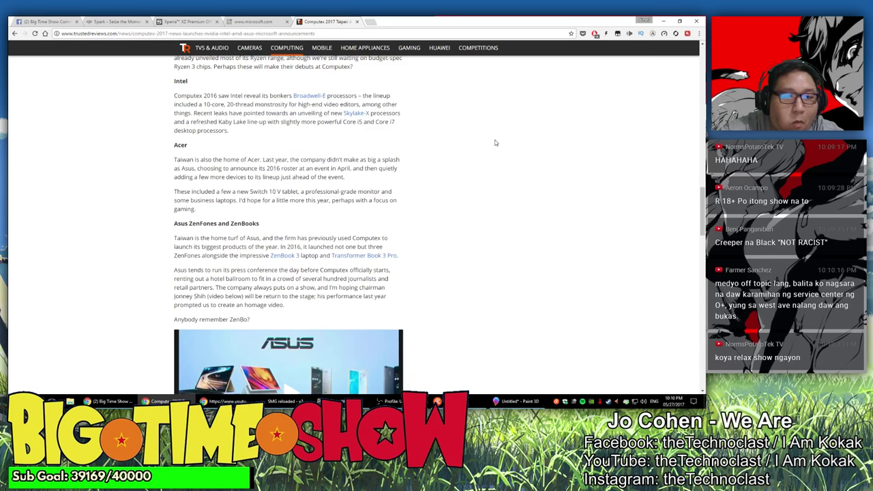
pyautogui.scroll(-10, 518, 153)
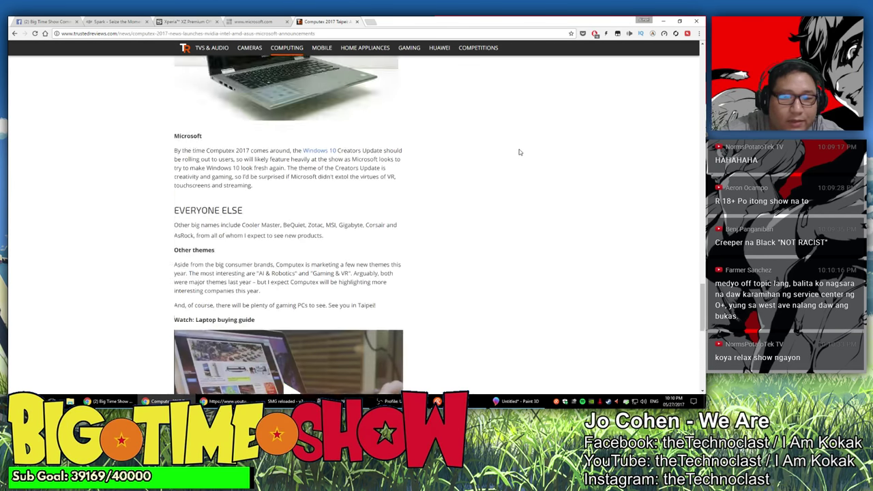
pyautogui.scroll(-8, 525, 143)
pyautogui.scroll(8, 532, 147)
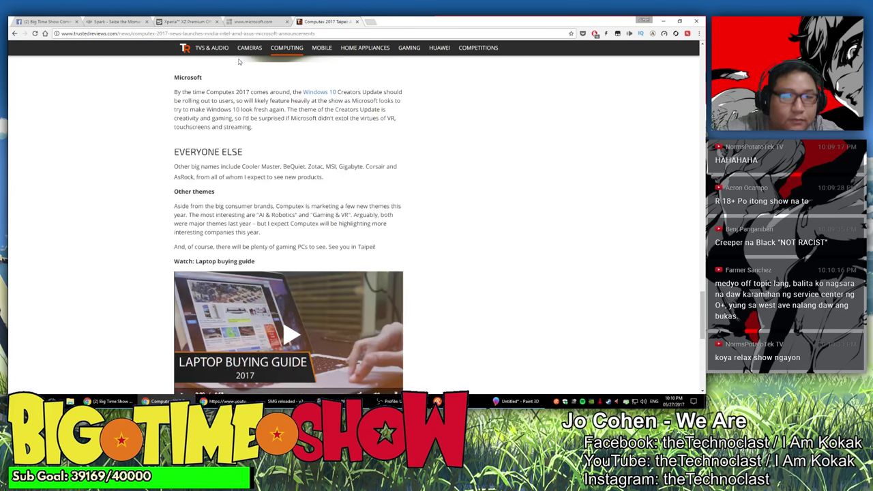
# - Close the Computex article and restore the closed Microsoft Surface store page beside a new tab
pyautogui.click(356, 22)
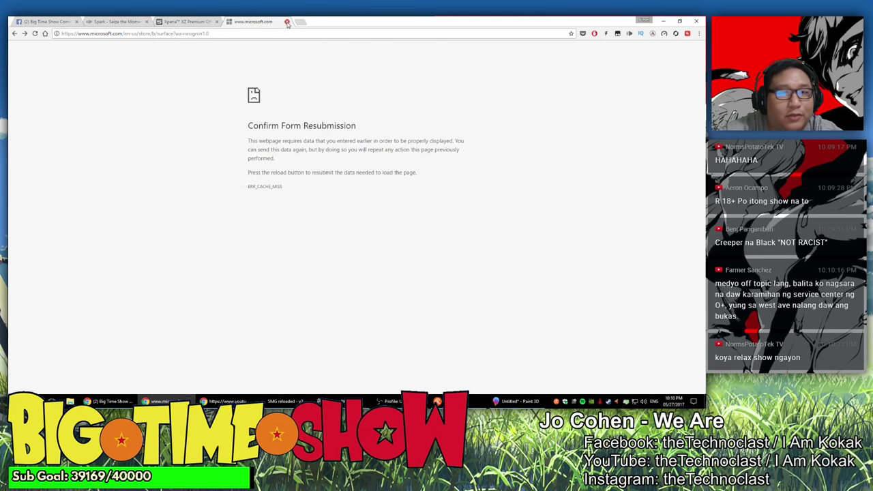
pyautogui.click(287, 21)
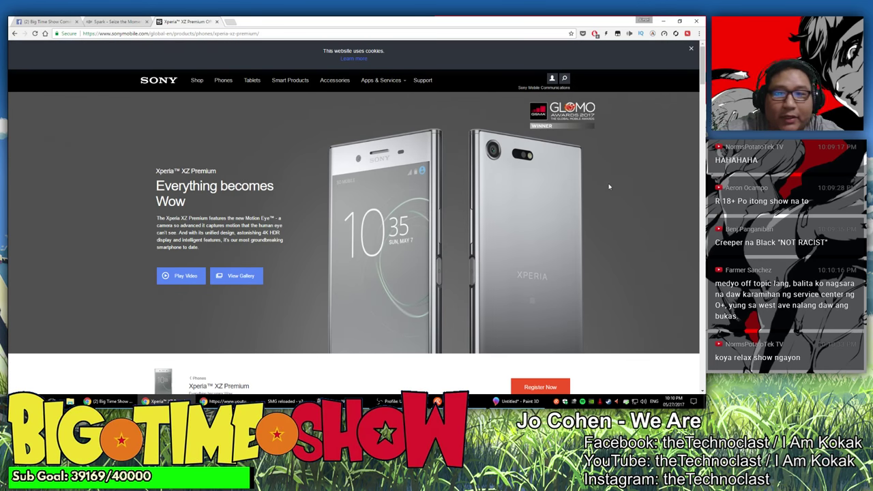
pyautogui.click(234, 24)
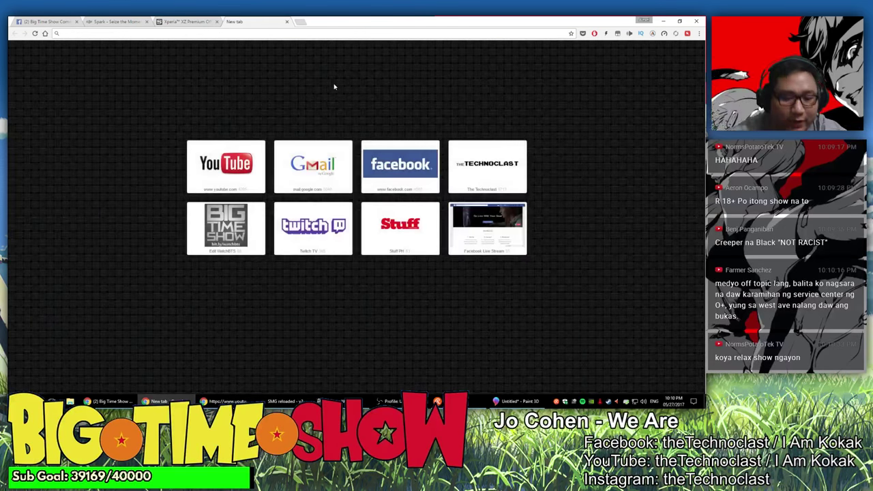
pyautogui.rightClick(324, 19)
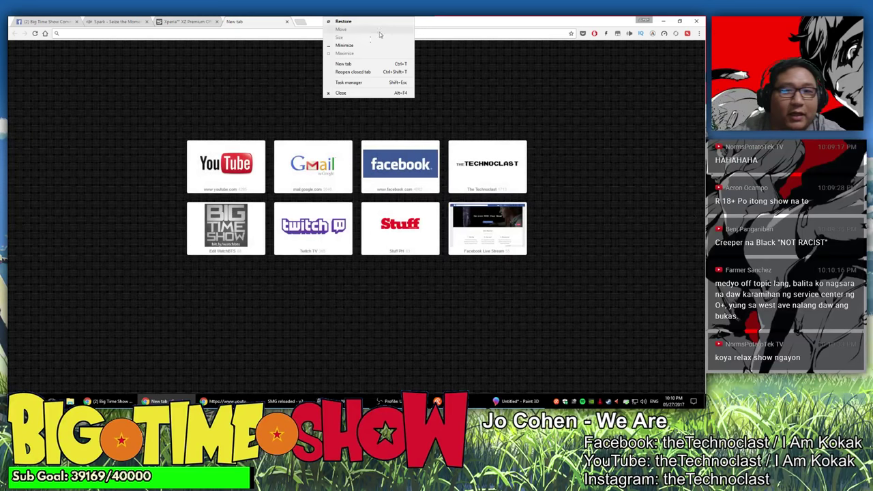
pyautogui.click(353, 71)
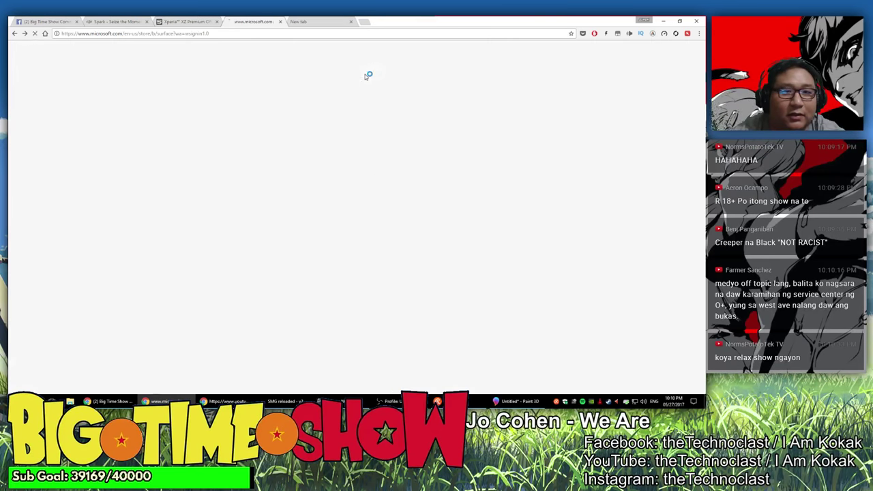
pyautogui.click(14, 34)
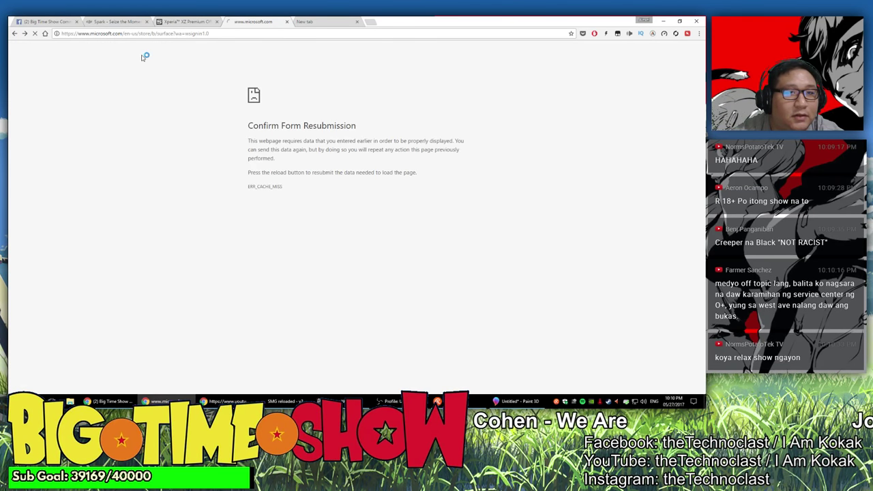
pyautogui.click(24, 34)
pyautogui.click(145, 34)
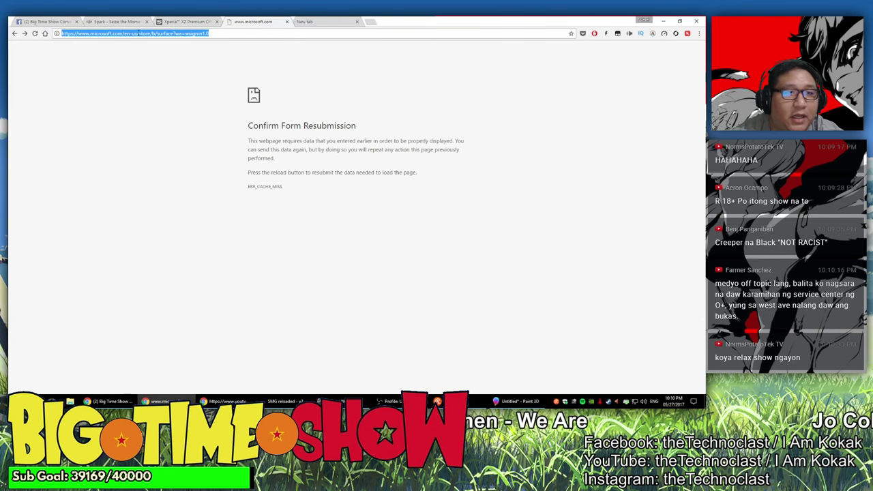
pyautogui.click(139, 34)
pyautogui.moveTo(174, 34); pyautogui.dragTo(535, 68)
pyautogui.press('BackSpace')
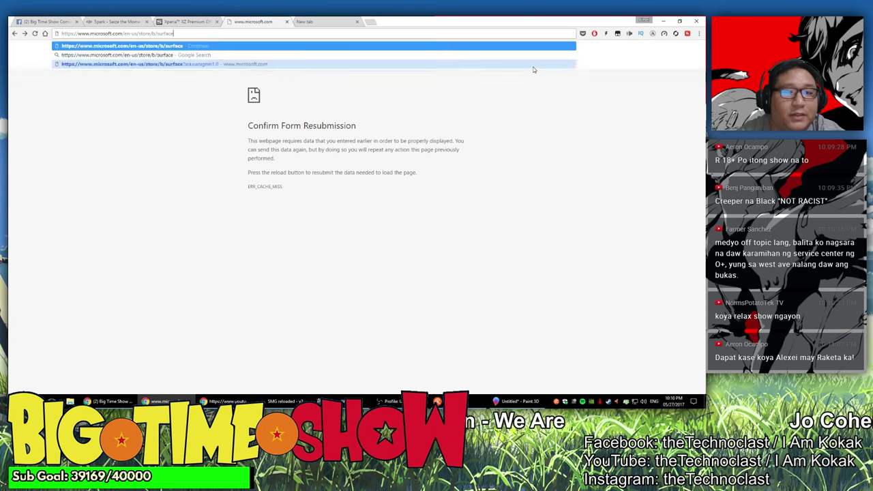
pyautogui.press('Return')
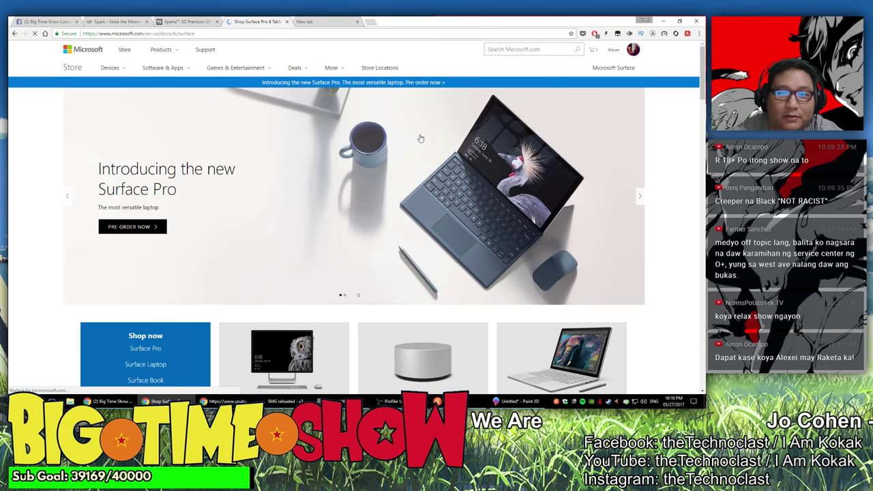
pyautogui.click(349, 21)
pyautogui.click(357, 21)
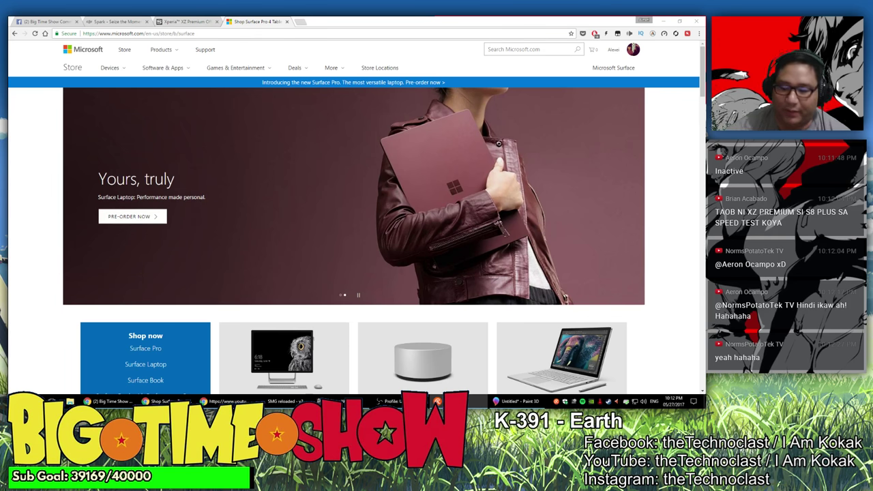
# - Examine the Sony Xperia XZ Premium product page, including its camera and 4K HDR display sections
pyautogui.hotkey('ctrl', 'shift', 'Tab')
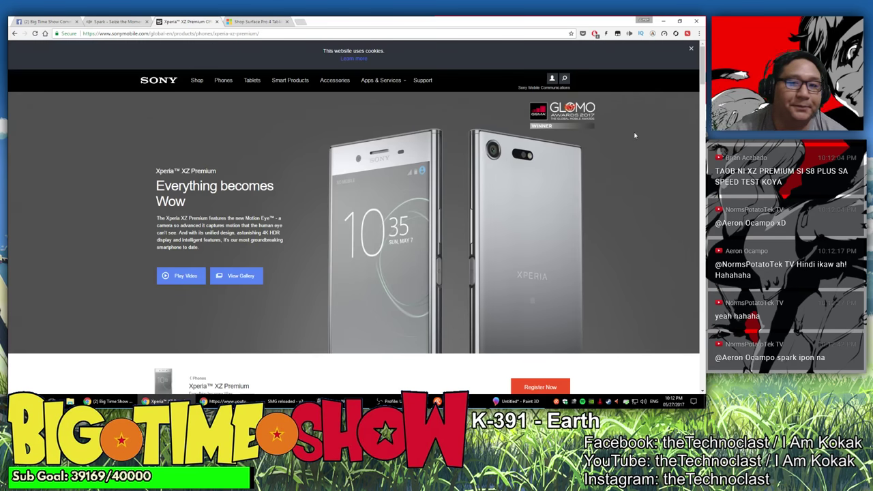
pyautogui.scroll(-5, 453, 204)
pyautogui.scroll(5, 453, 204)
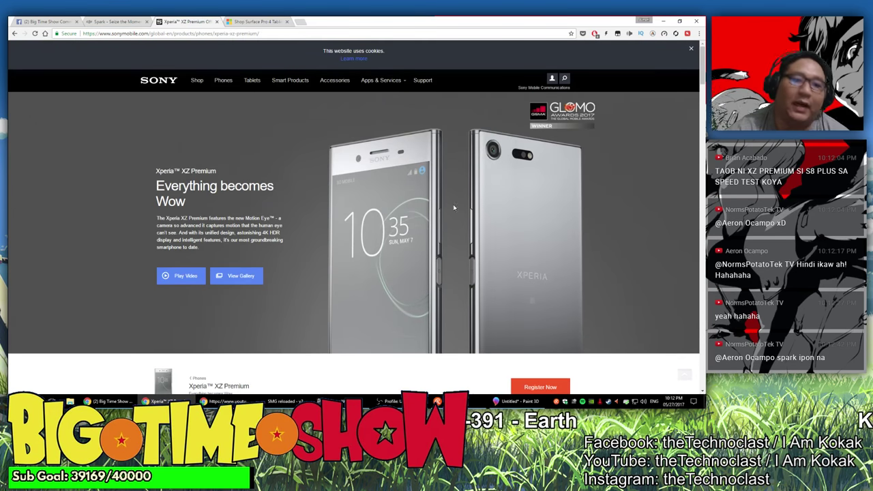
pyautogui.scroll(-10, 450, 198)
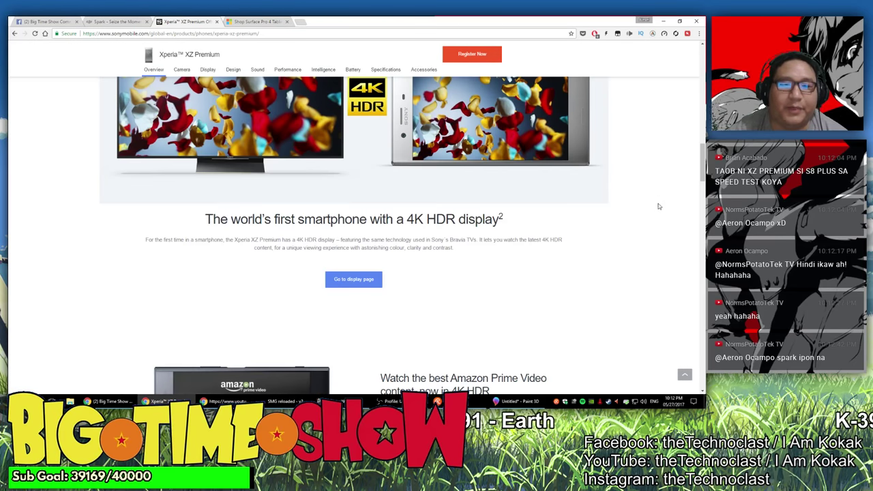
pyautogui.scroll(4, 675, 150)
pyautogui.scroll(4, 696, 90)
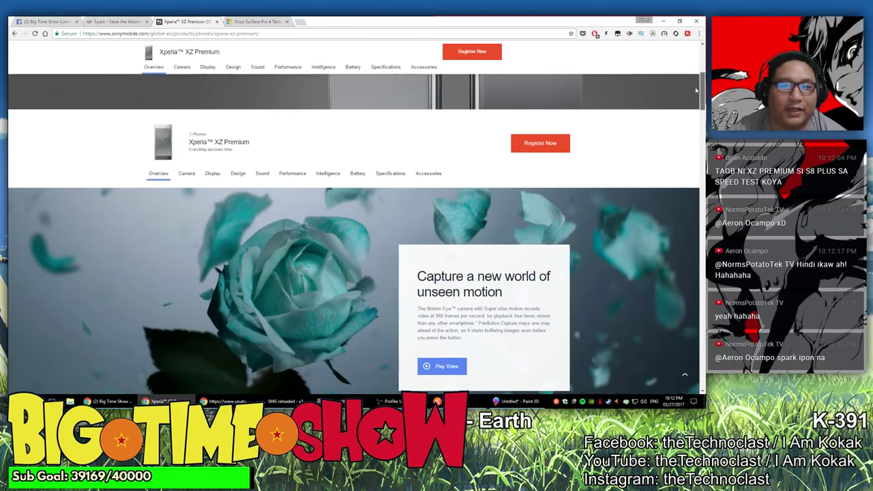
pyautogui.scroll(5, 696, 90)
pyautogui.scroll(-5, 395, 178)
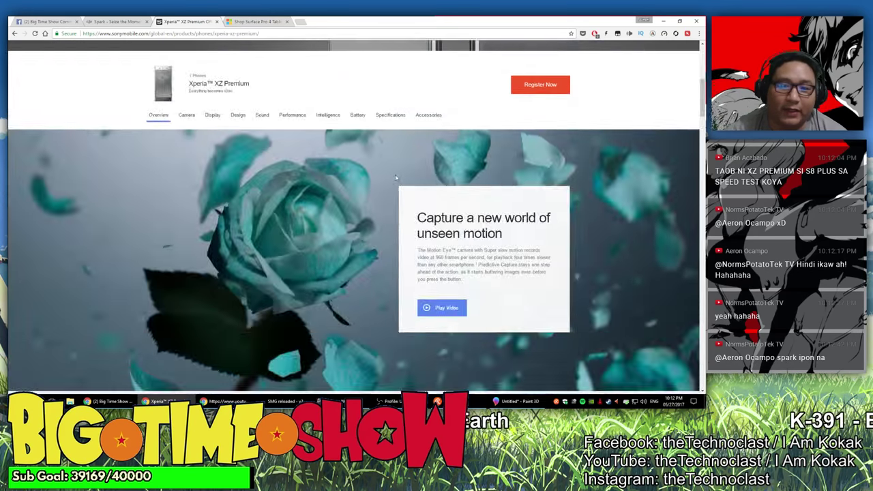
pyautogui.scroll(5, 521, 181)
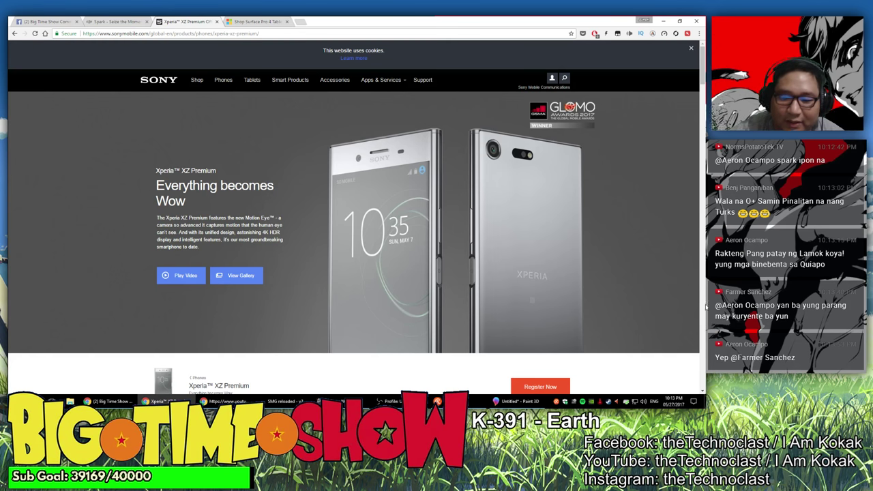
# - Switch to Paint 3D and use a light-grey crayon to shade the white shape's stem, cap edge and dark rounded base
pyautogui.click(516, 402)
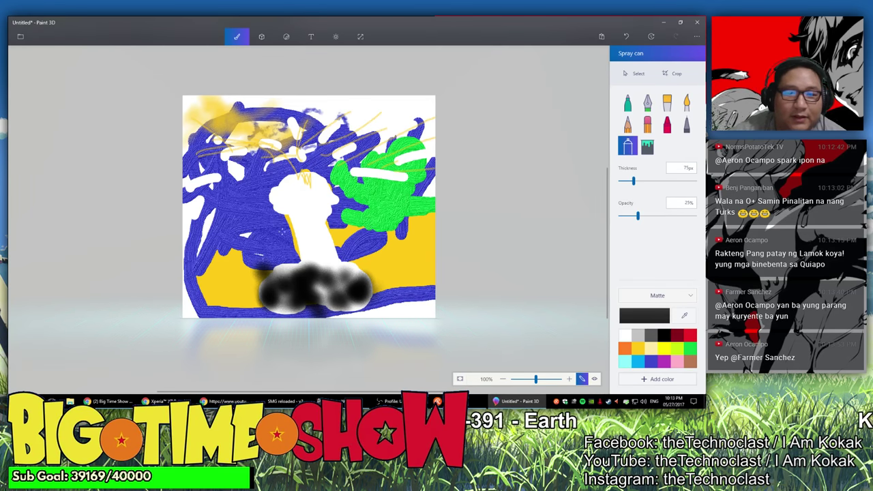
pyautogui.scroll(5, 282, 229)
pyautogui.click(647, 124)
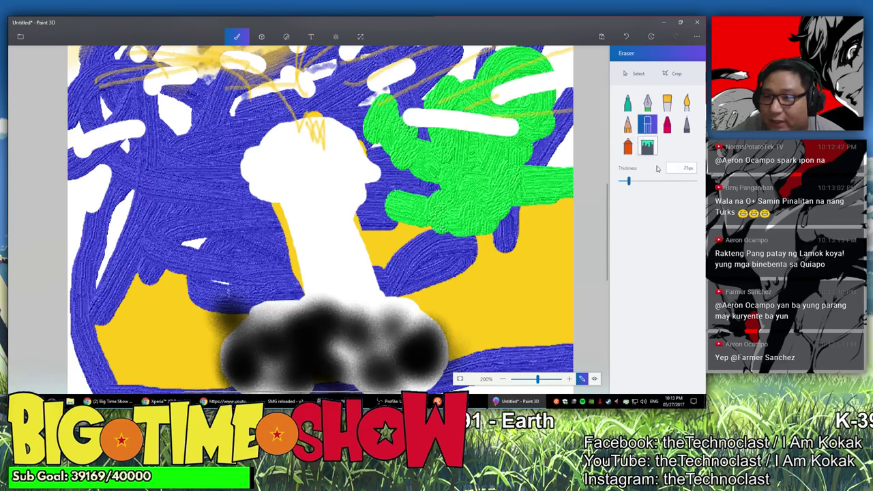
pyautogui.click(647, 145)
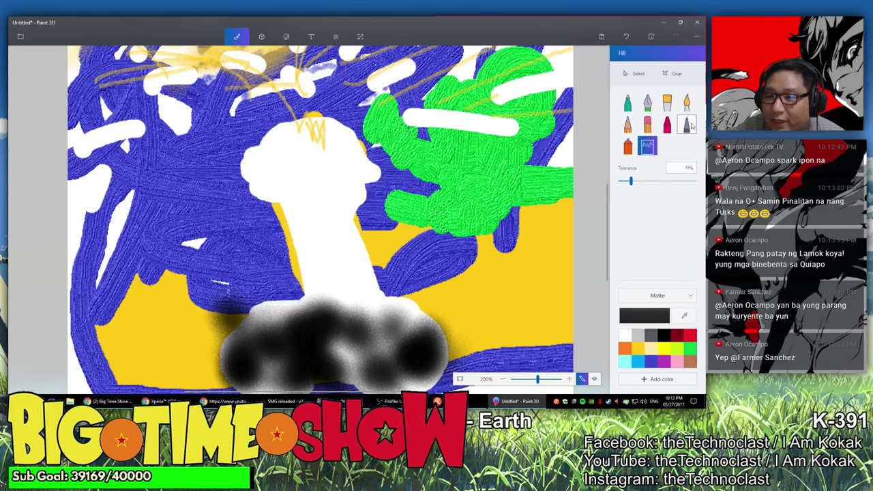
pyautogui.click(667, 124)
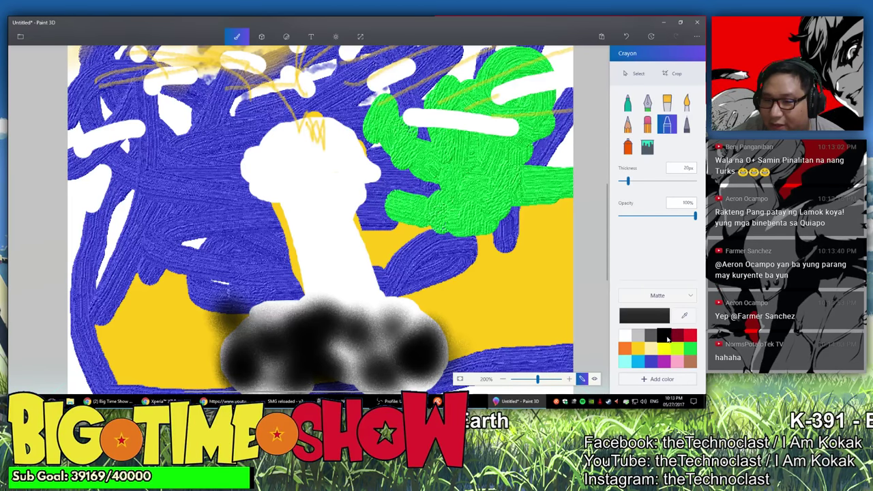
pyautogui.click(637, 335)
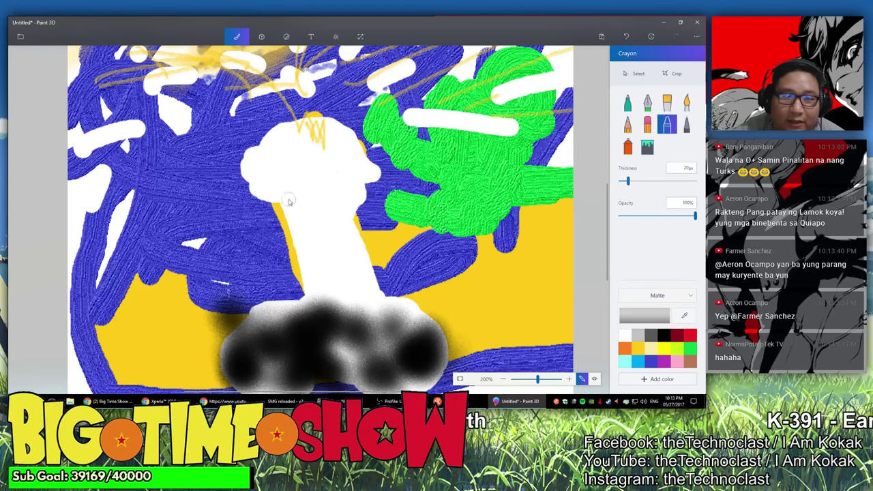
pyautogui.moveTo(289, 202)
pyautogui.mouseDown()
pyautogui.moveTo(299, 208)
pyautogui.moveTo(286, 217)
pyautogui.moveTo(303, 227)
pyautogui.moveTo(295, 236)
pyautogui.moveTo(300, 293)
pyautogui.mouseUp()
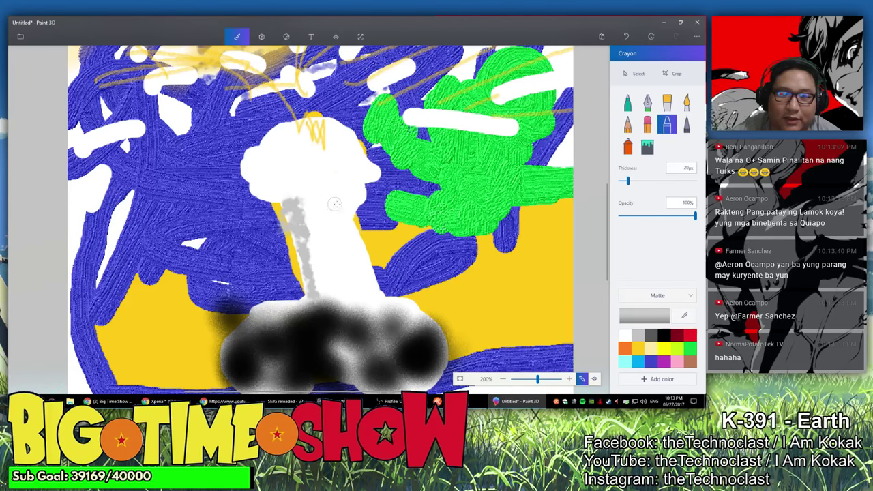
pyautogui.moveTo(318, 203)
pyautogui.mouseDown()
pyautogui.moveTo(256, 149)
pyautogui.moveTo(247, 167)
pyautogui.moveTo(256, 183)
pyautogui.moveTo(328, 197)
pyautogui.mouseUp()
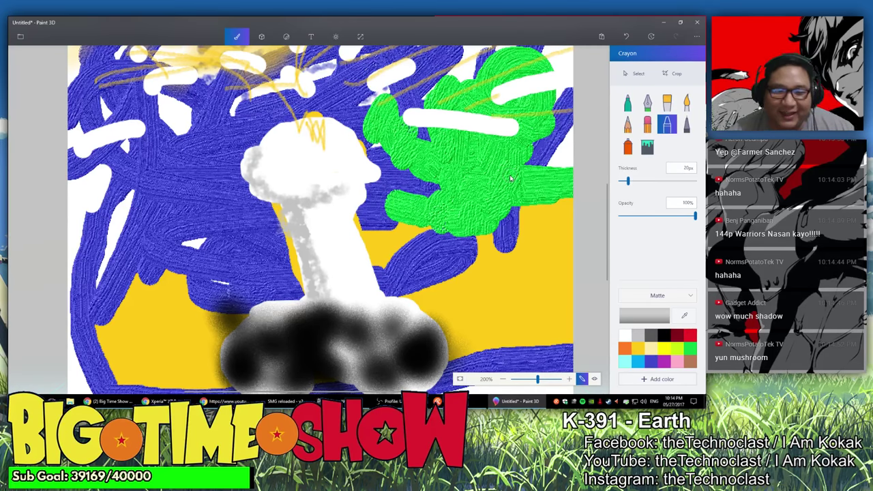
pyautogui.moveTo(233, 366)
pyautogui.mouseDown()
pyautogui.moveTo(328, 344)
pyautogui.moveTo(297, 324)
pyautogui.moveTo(318, 338)
pyautogui.moveTo(239, 361)
pyautogui.moveTo(235, 309)
pyautogui.mouseUp()
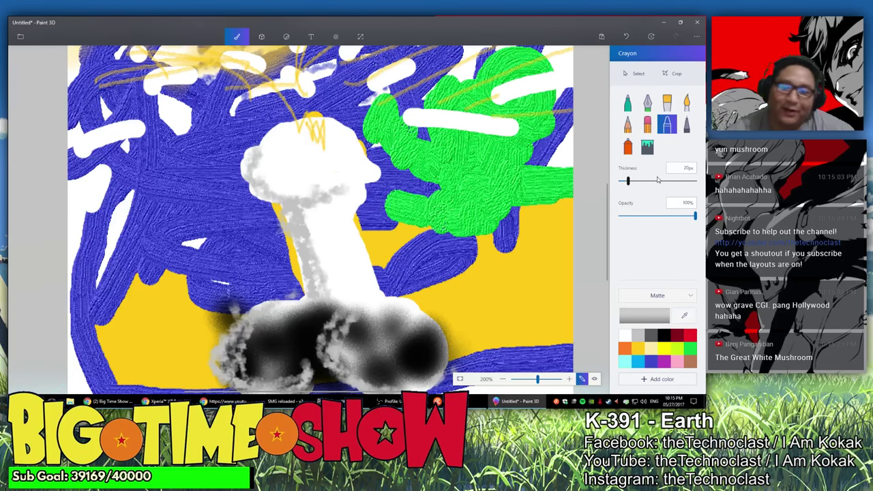
pyautogui.scroll(-1, 321, 218)
pyautogui.scroll(-8, 320, 218)
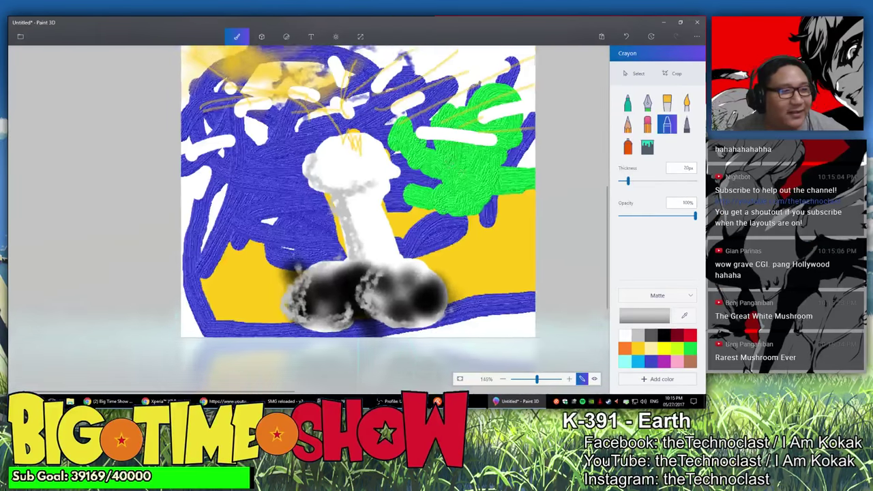
pyautogui.scroll(4, 288, 216)
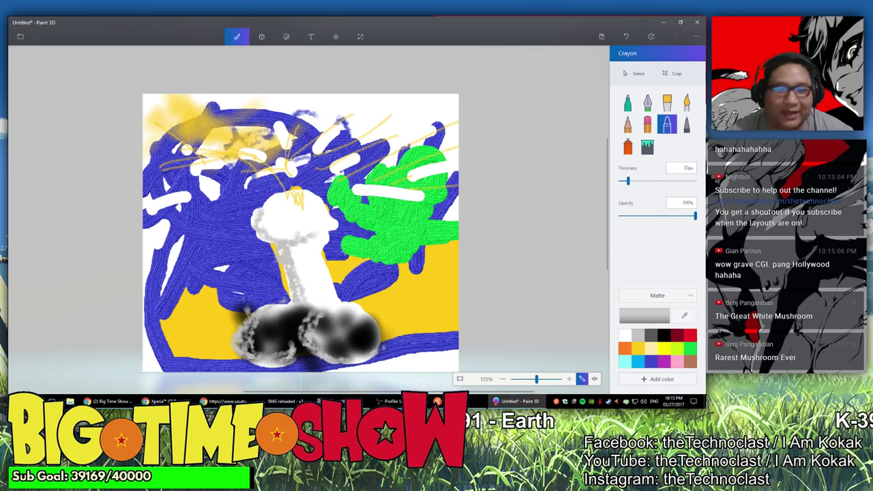
pyautogui.moveTo(538, 379)
pyautogui.mouseDown()
pyautogui.moveTo(527, 378)
pyautogui.moveTo(537, 378)
pyautogui.mouseUp()
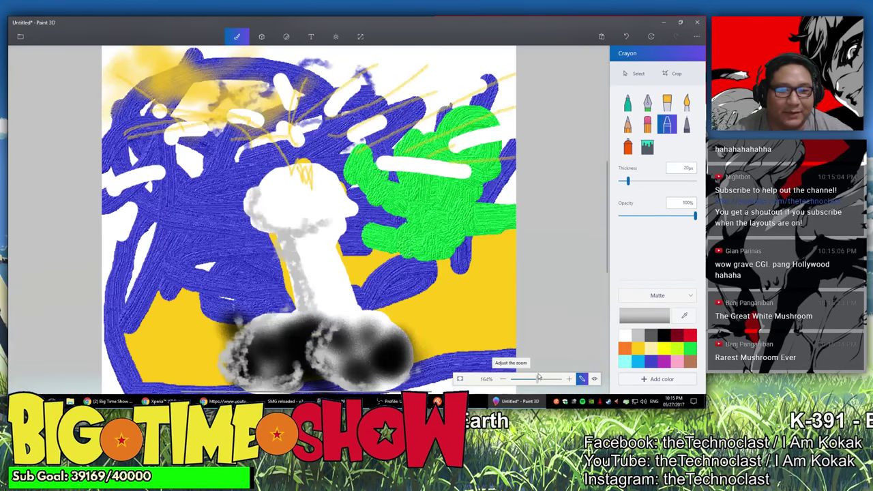
pyautogui.scroll(-4, 537, 226)
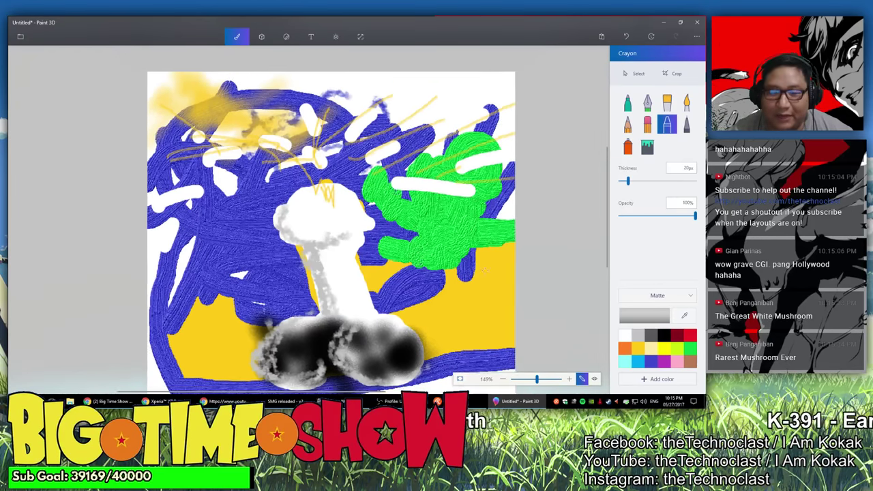
# - Try placing a light-grey 3D sphere over the middle of the painting, and undo its placement
pyautogui.click(261, 36)
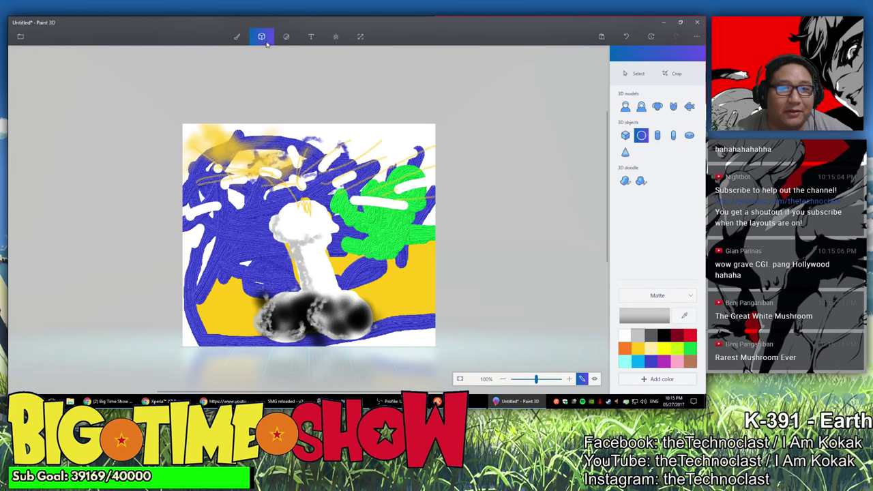
pyautogui.click(343, 241)
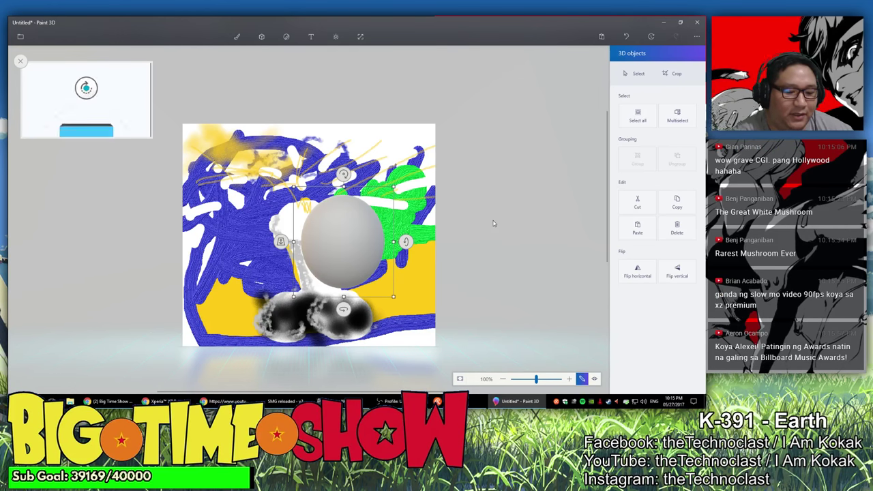
pyautogui.hotkey('ctrl', 'z')
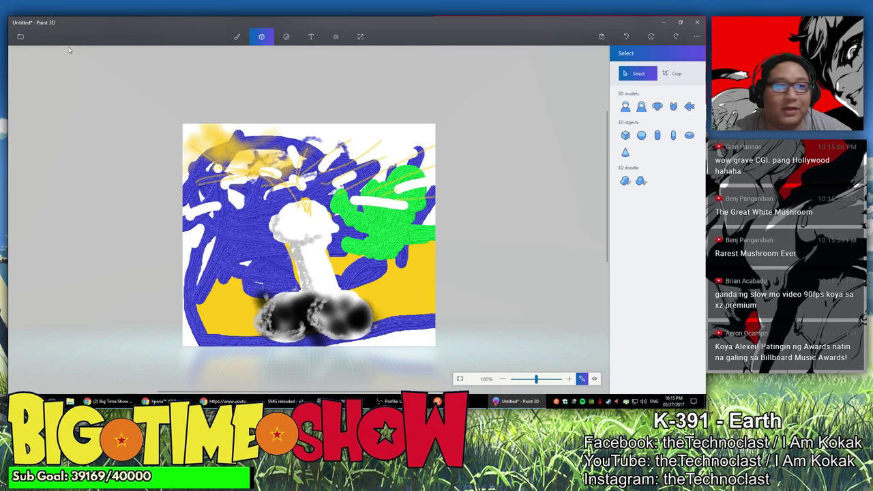
# - Examine the Stickers collections, covering 2D shapes, stickers, textures and custom stickers, and dismiss the help preview
pyautogui.click(288, 37)
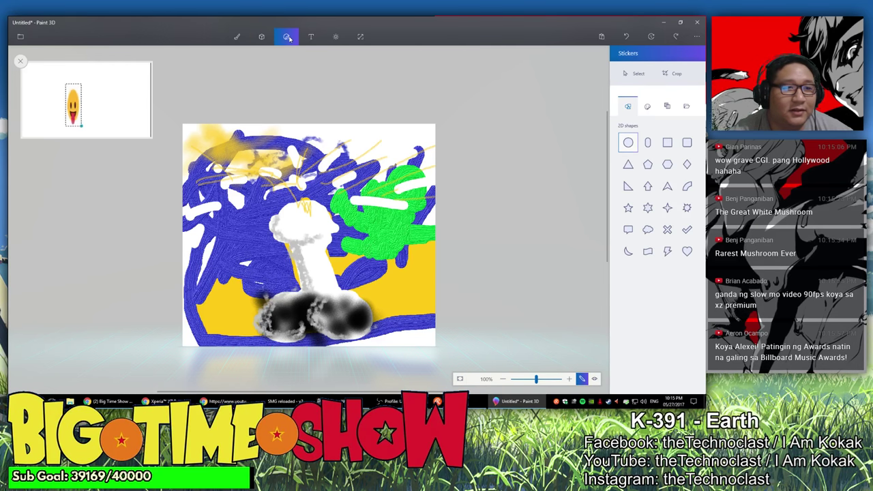
pyautogui.click(21, 62)
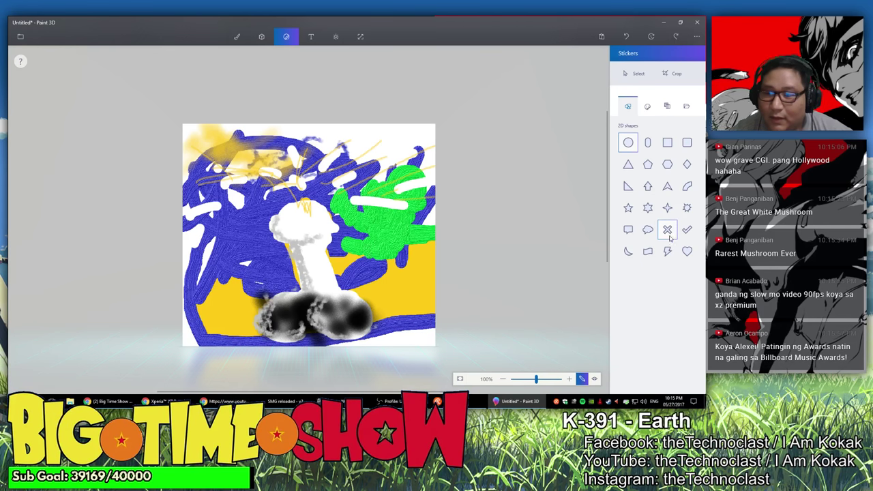
pyautogui.click(647, 106)
pyautogui.click(667, 106)
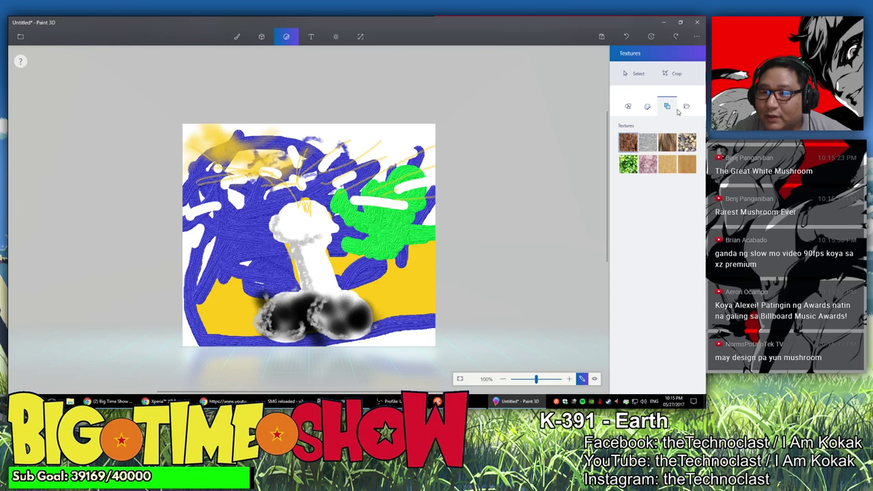
pyautogui.click(686, 106)
pyautogui.click(667, 106)
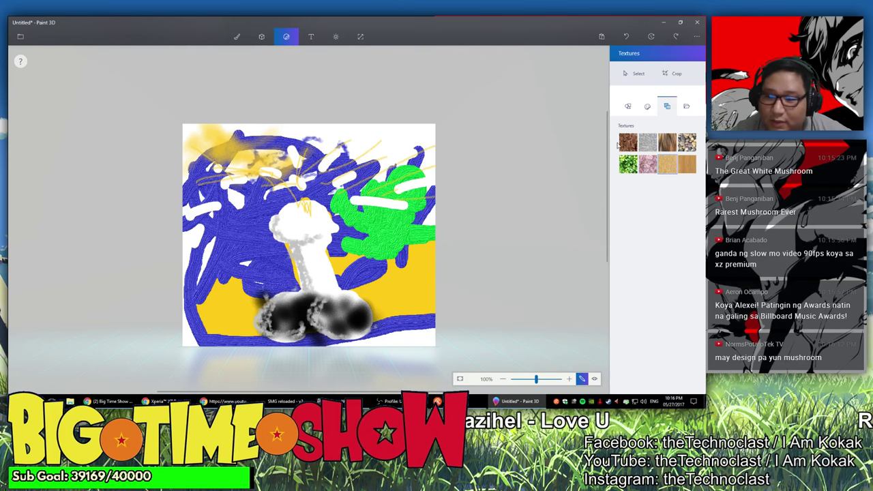
# - Try a small rectangular selection on the white shape's cap and clear it
pyautogui.click(635, 75)
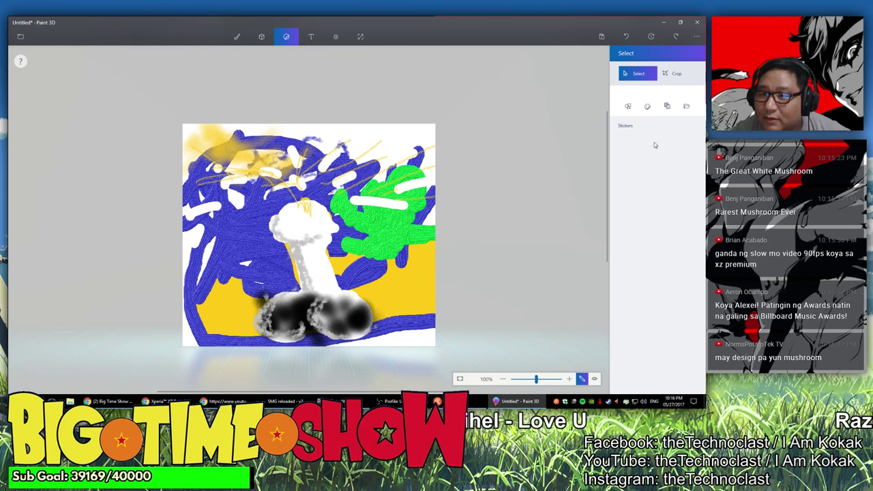
pyautogui.moveTo(321, 226); pyautogui.dragTo(322, 236)
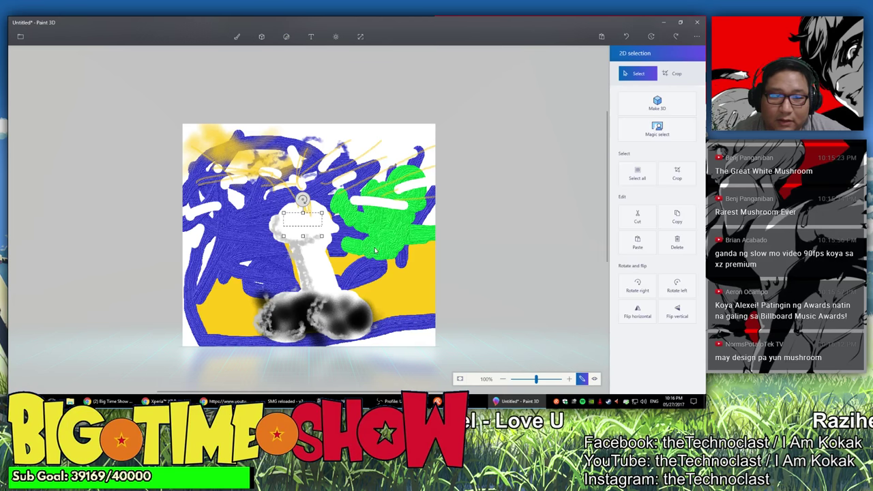
pyautogui.click(559, 173)
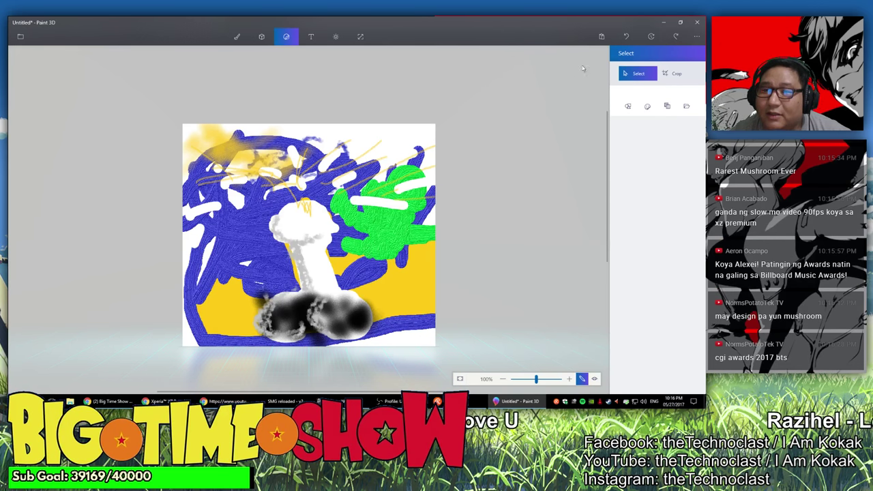
# - Return to the brush tools, save the painting as a Paint 3D project named Artistic Genius, and close the program
pyautogui.click(237, 36)
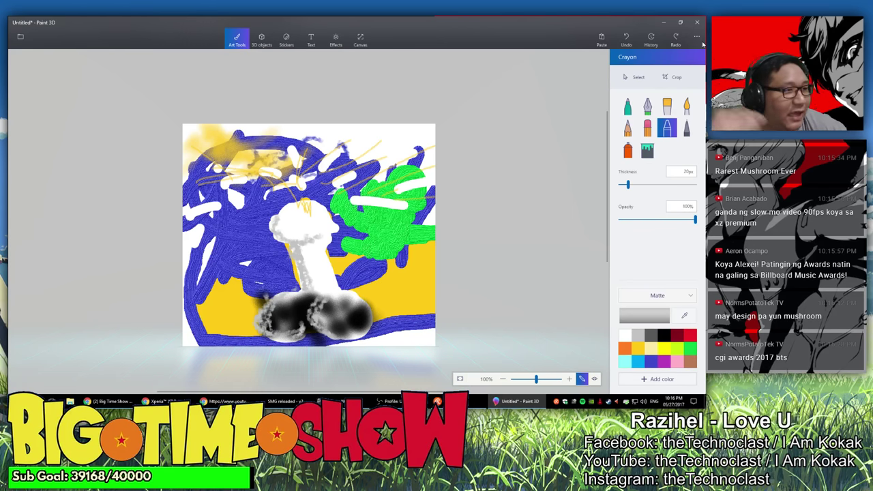
pyautogui.scroll(-1, 423, 102)
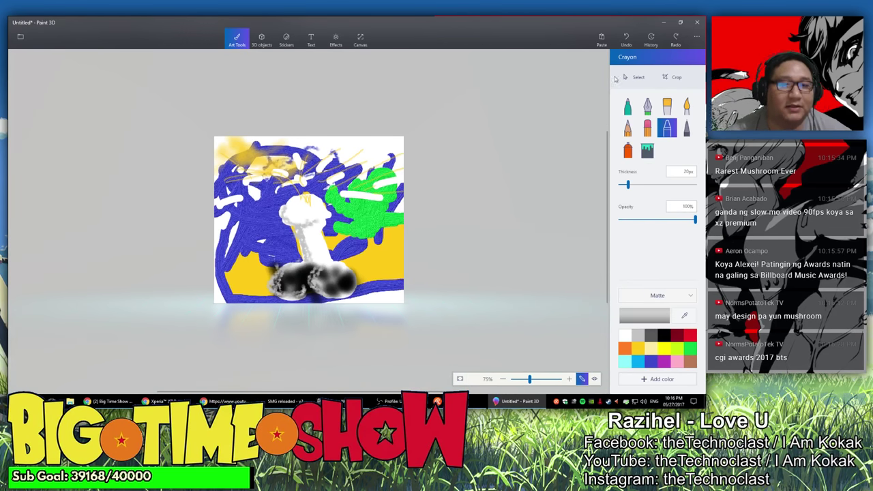
pyautogui.scroll(2, 452, 113)
pyautogui.scroll(-1, 467, 215)
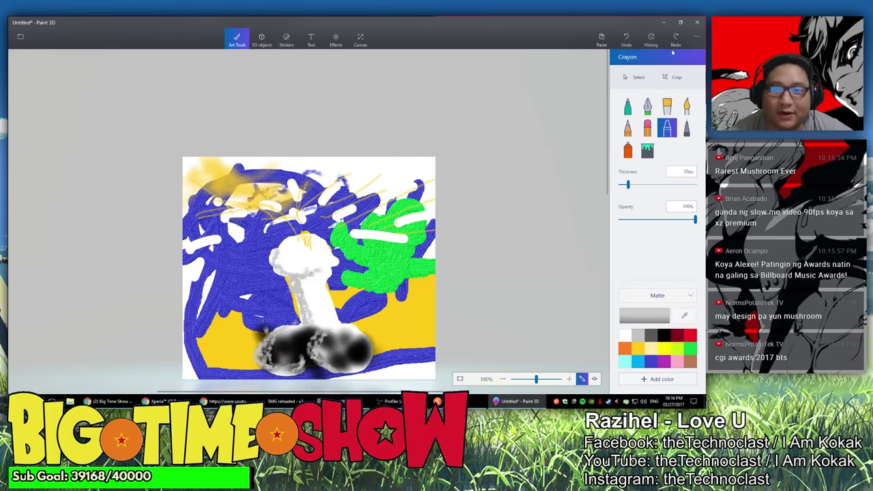
pyautogui.click(20, 36)
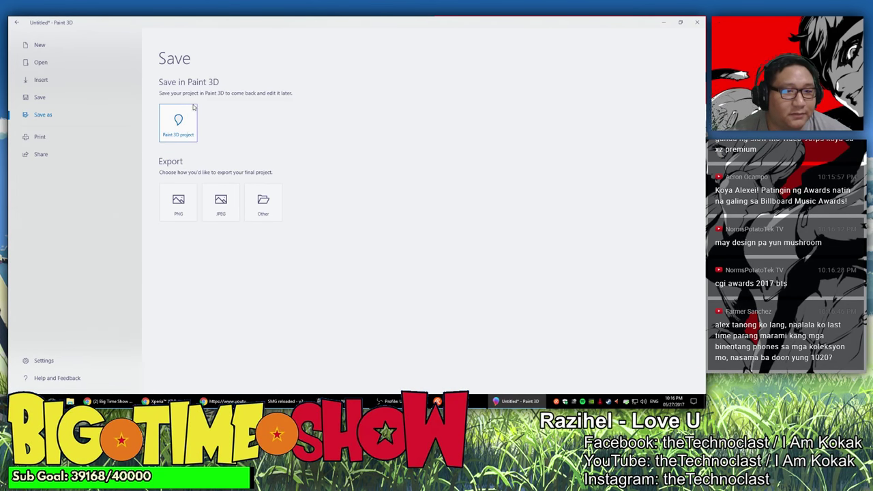
pyautogui.click(178, 123)
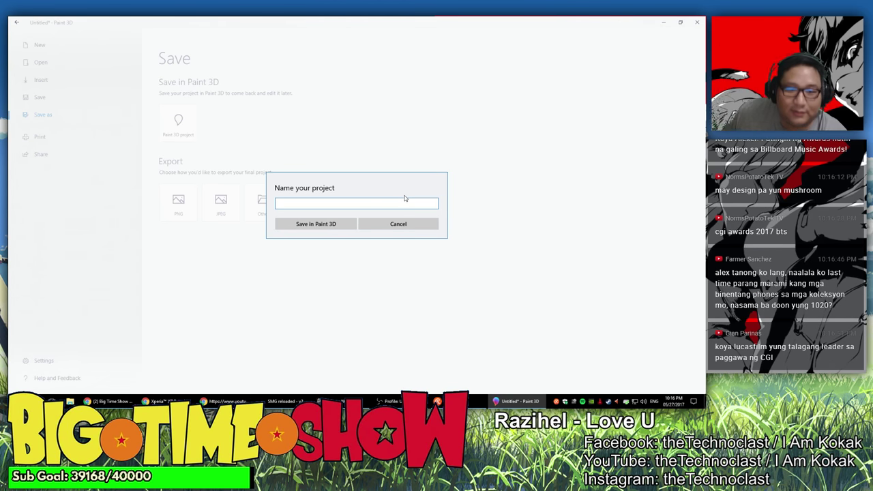
pyautogui.write('Artistic Genius')
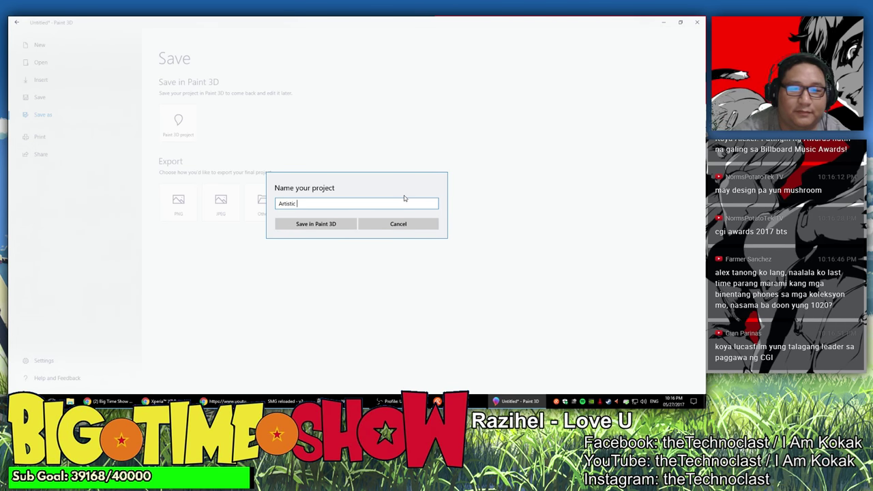
pyautogui.click(337, 226)
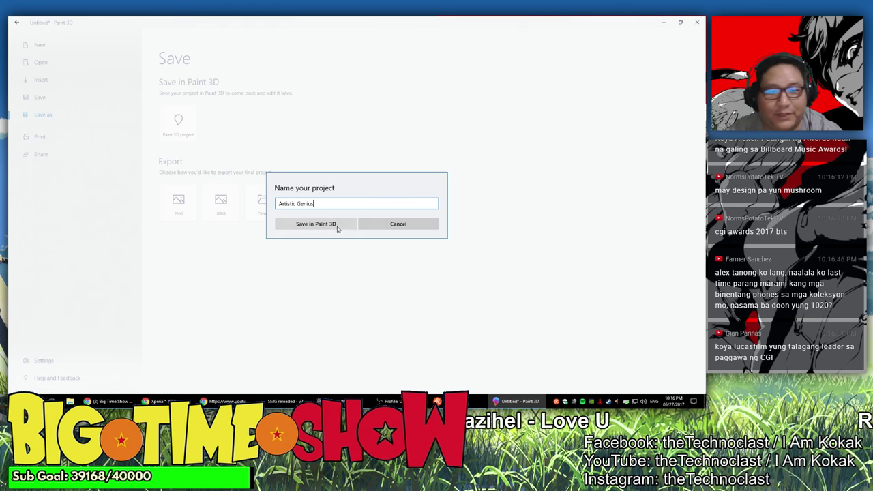
pyautogui.scroll(2, 309, 266)
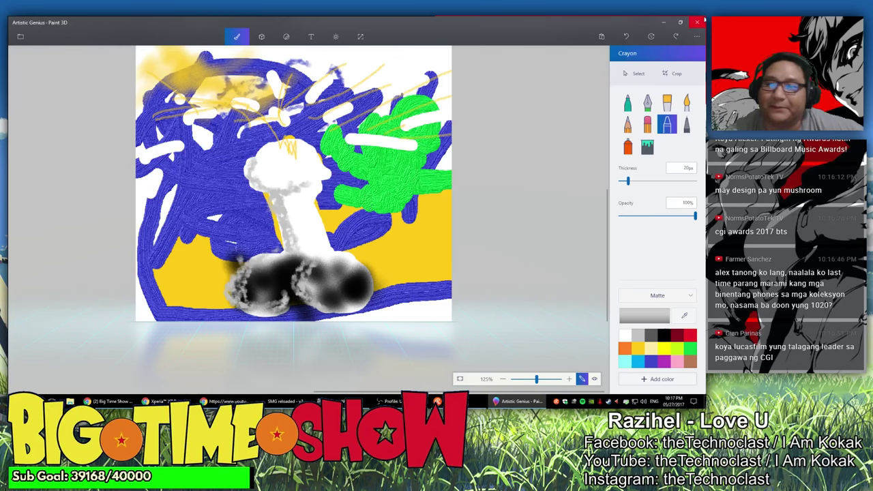
pyautogui.click(697, 22)
# - Go through the open browser pages and bring up the DJI Spark product page
pyautogui.hotkey('ctrl', 'Tab')
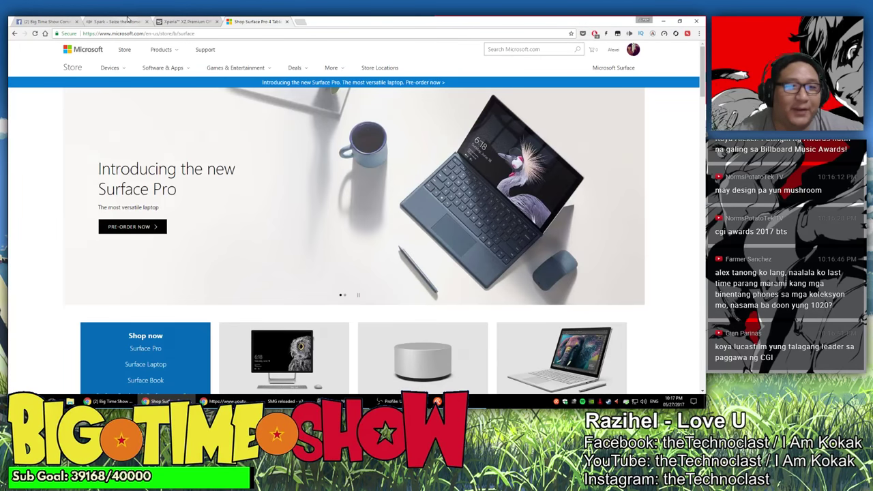
pyautogui.hotkey('ctrl', 'shift', 'Tab')
pyautogui.hotkey('ctrl', 'shift', 'Tab')
pyautogui.hotkey('ctrl', 'Tab')
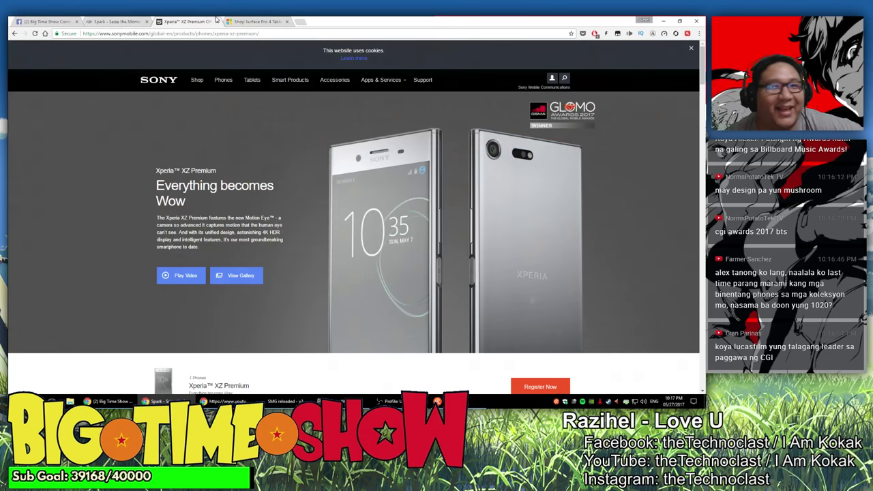
pyautogui.hotkey('ctrl', 'shift', 'Tab')
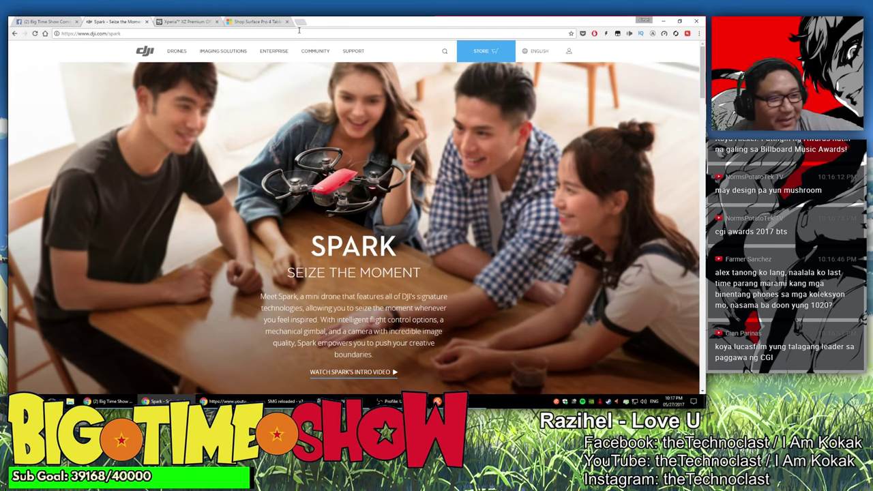